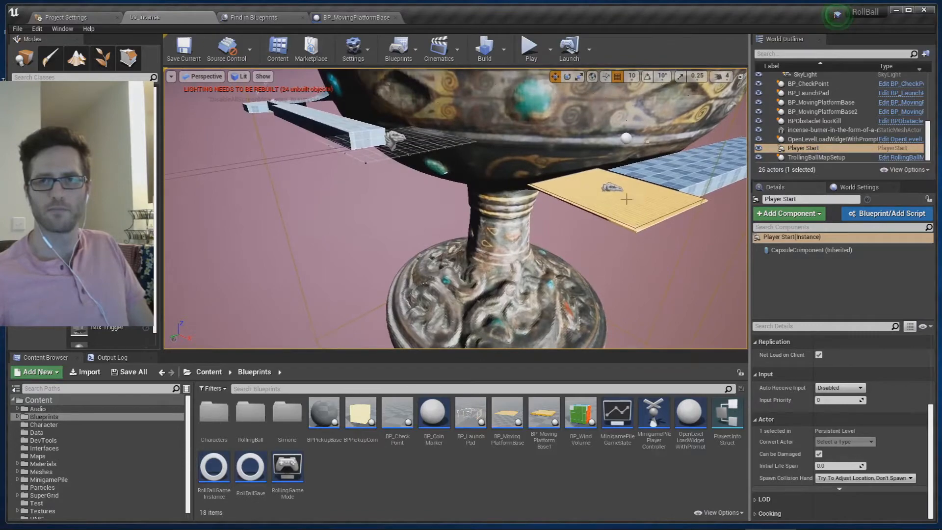
Play-test the level by rolling the ball onto the moving platform, riding it to the other blue-tiled track, and stop the session
left_click(526, 55)
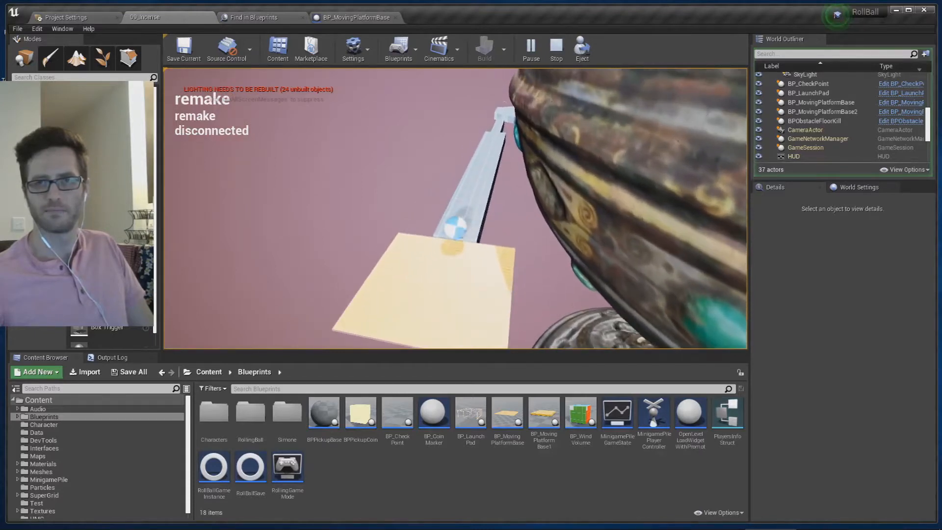
key("w")
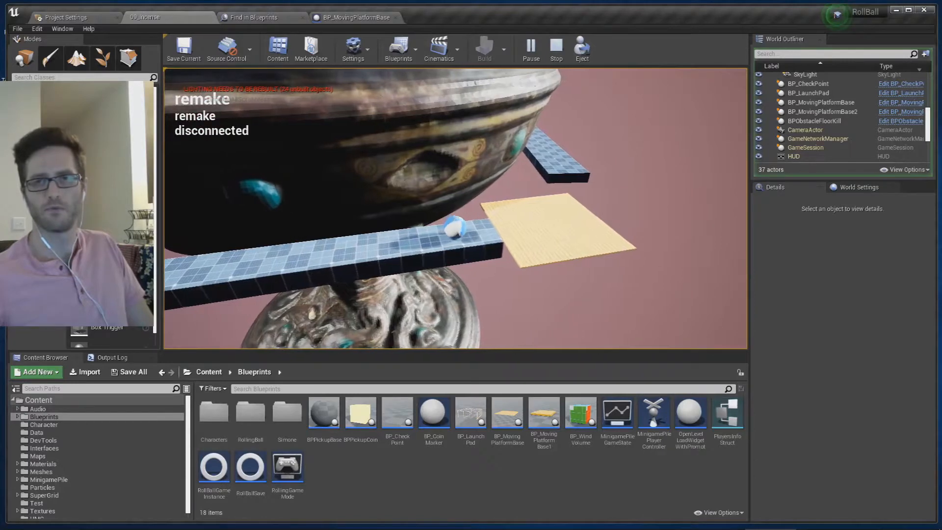
key("w")
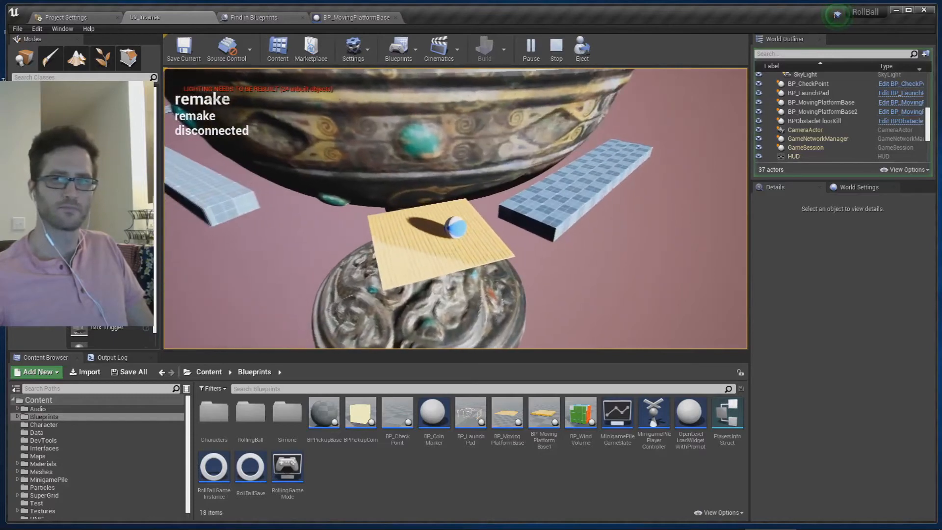
key("d")
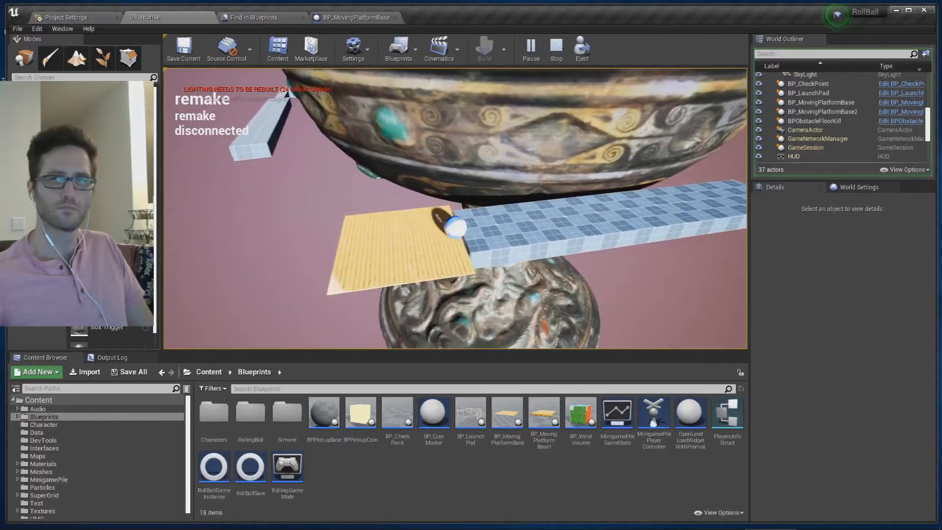
key("a")
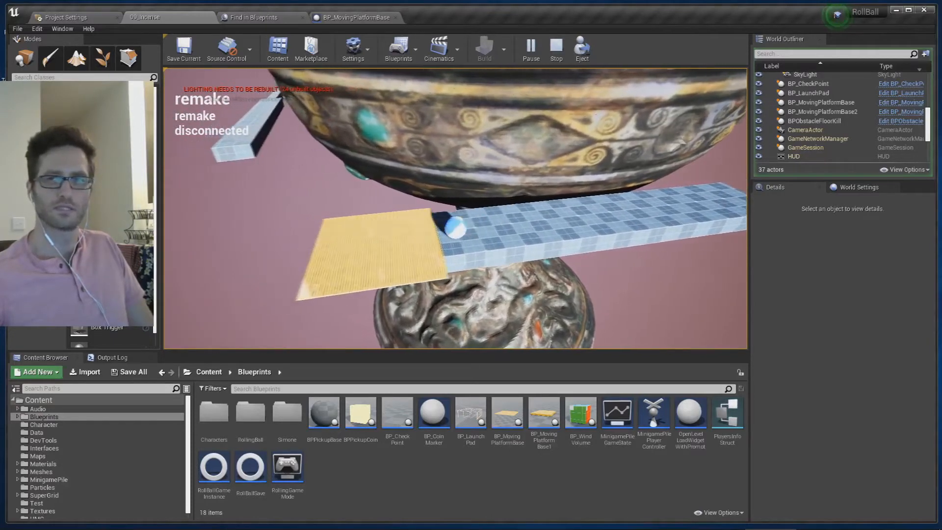
key("d")
key("space")
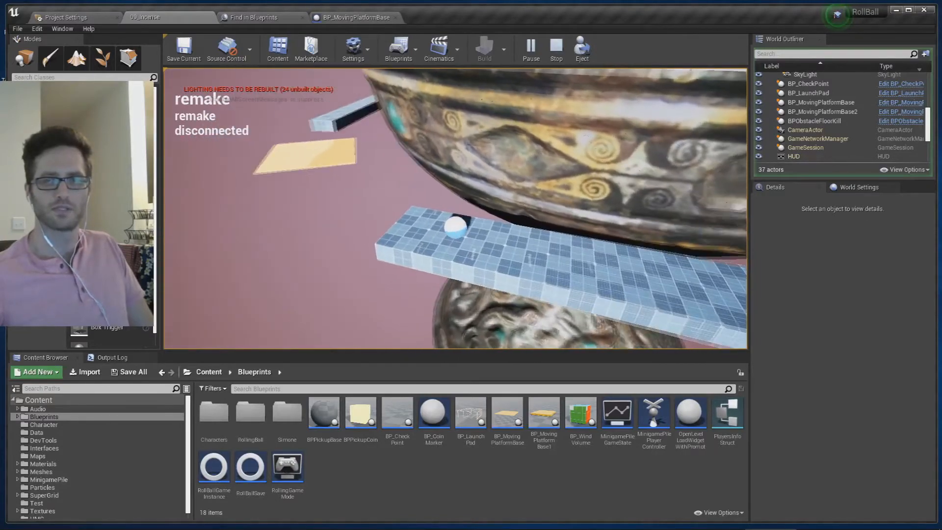
key("Escape")
Select the moving platform BP_MovingPlatformBase2 and examine its end positions and its OGS Customize and Additional Customization settings
left_click(347, 228)
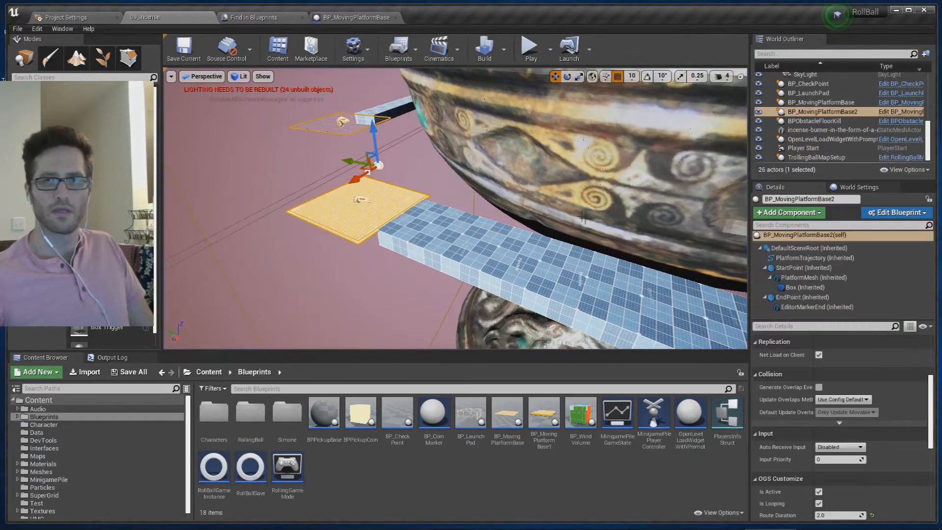
scroll(933, 416, "down", 4)
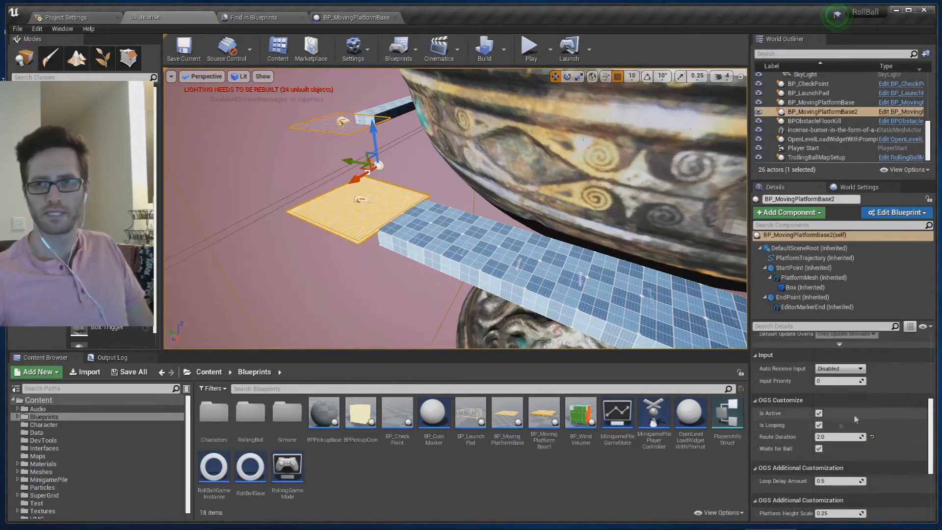
scroll(839, 434, "down", 1)
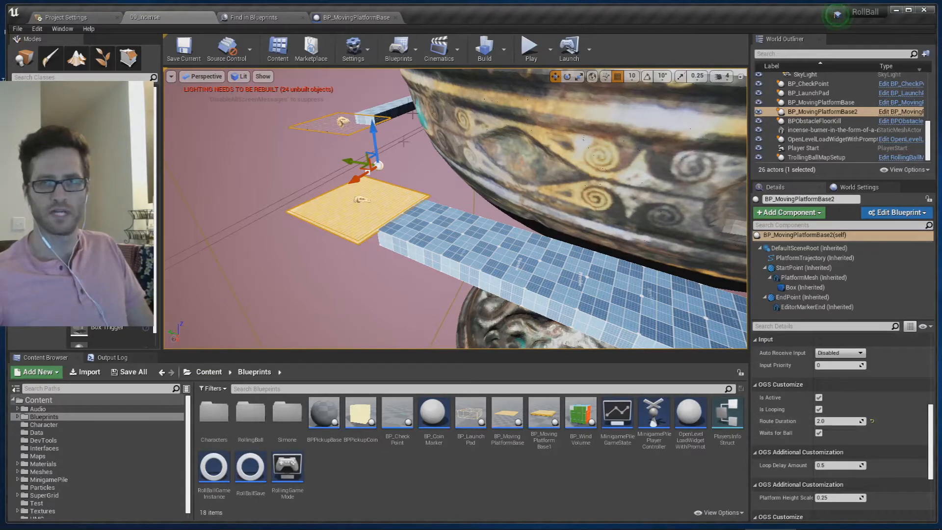
scroll(813, 406, "down", 1)
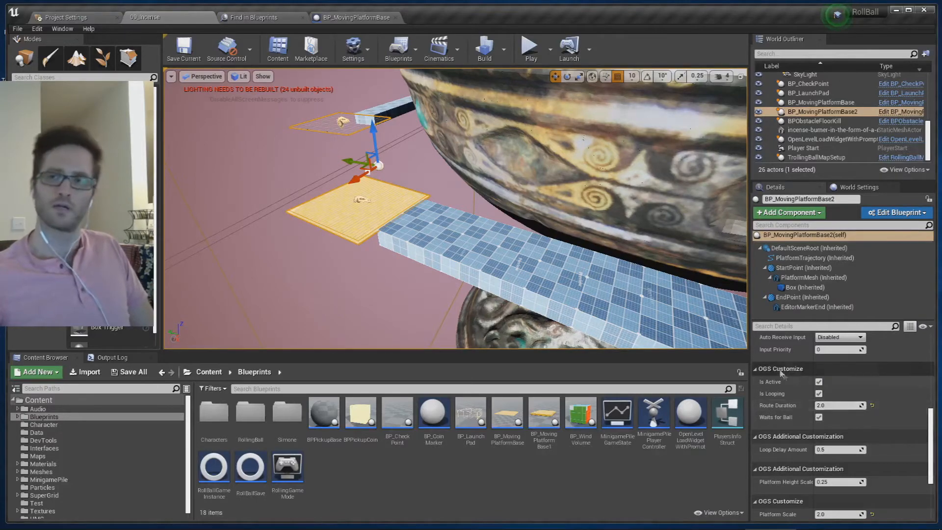
right_click_drag(424, 194, 569, 176)
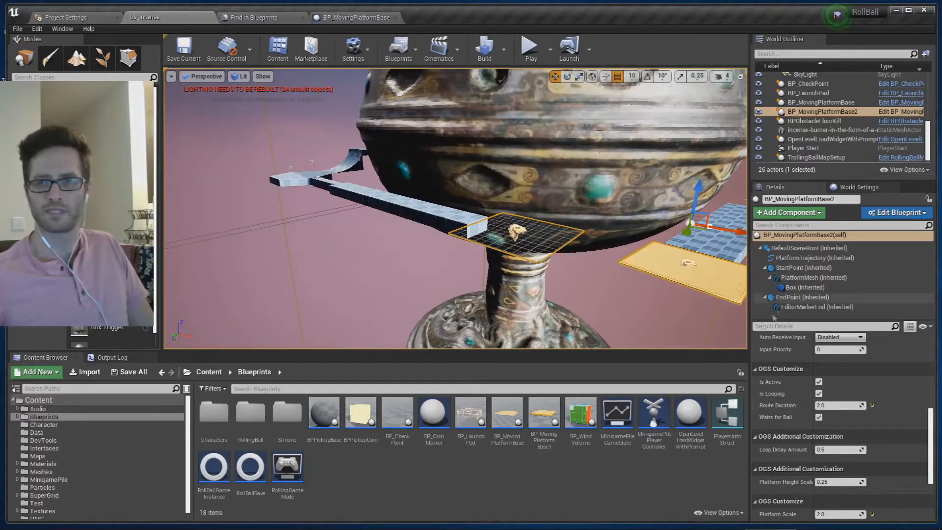
right_click_drag(608, 245, 574, 243)
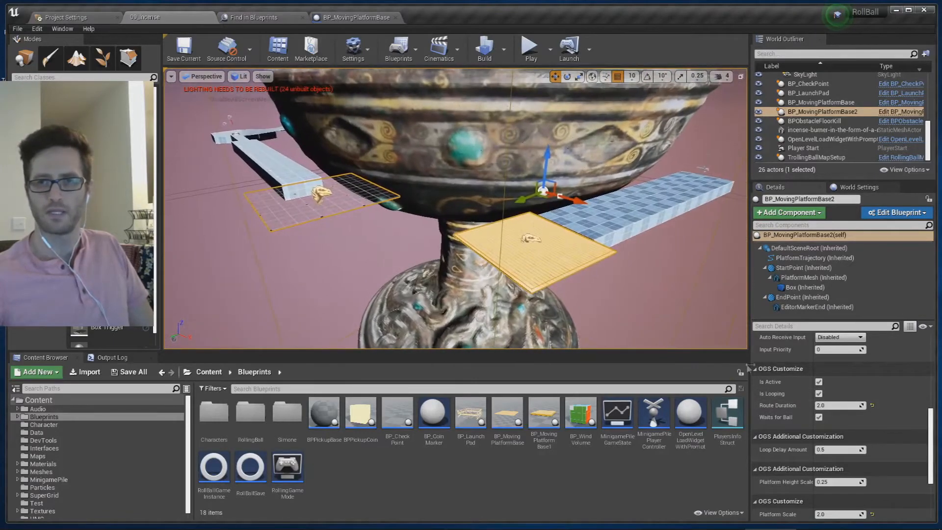
mouse_move(522, 214)
right_mouse_down()
mouse_move(490, 214)
mouse_move(533, 212)
mouse_move(533, 232)
mouse_move(534, 211)
mouse_move(543, 217)
mouse_move(514, 216)
right_mouse_up()
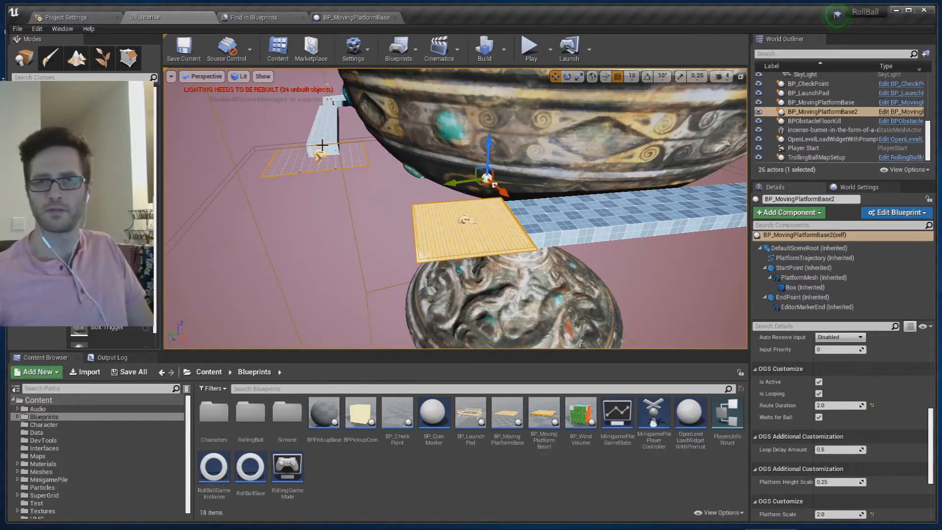
right_click_drag(495, 216, 505, 219)
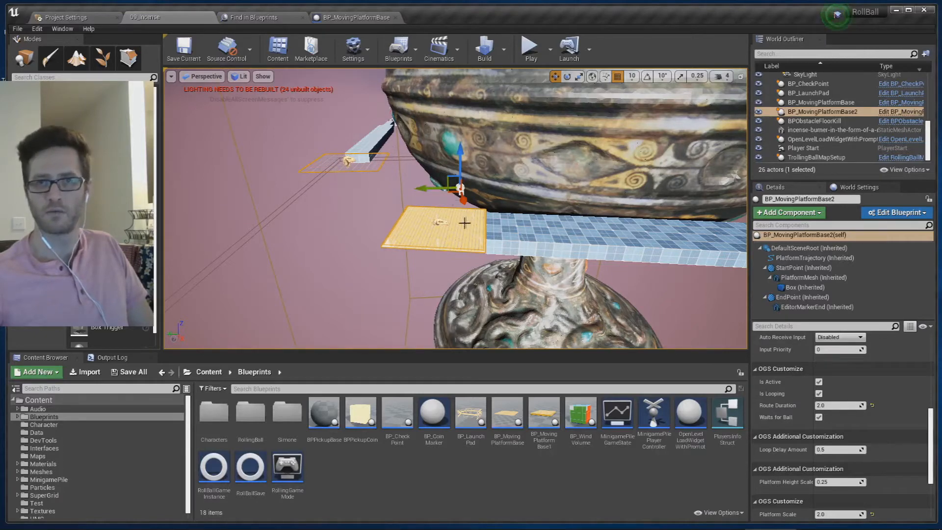
scroll(809, 383, "down", 2)
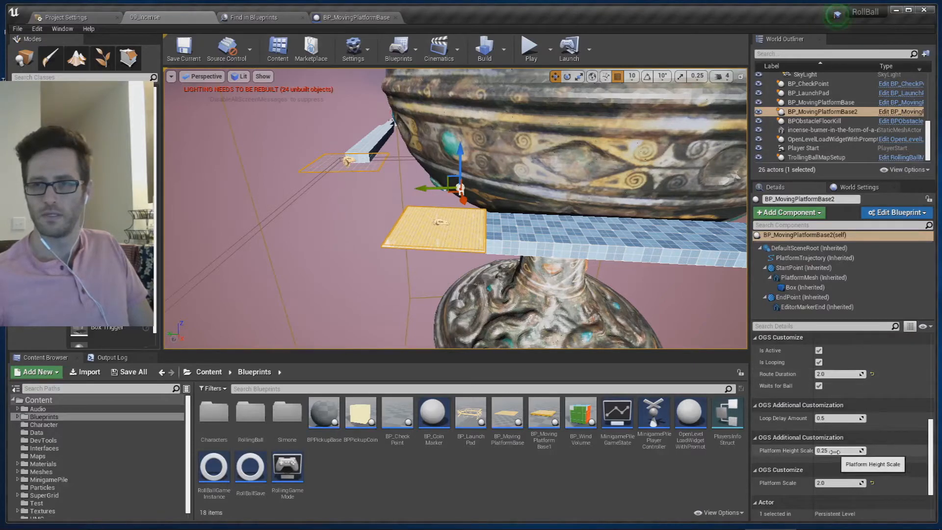
scroll(839, 454, "down", 2)
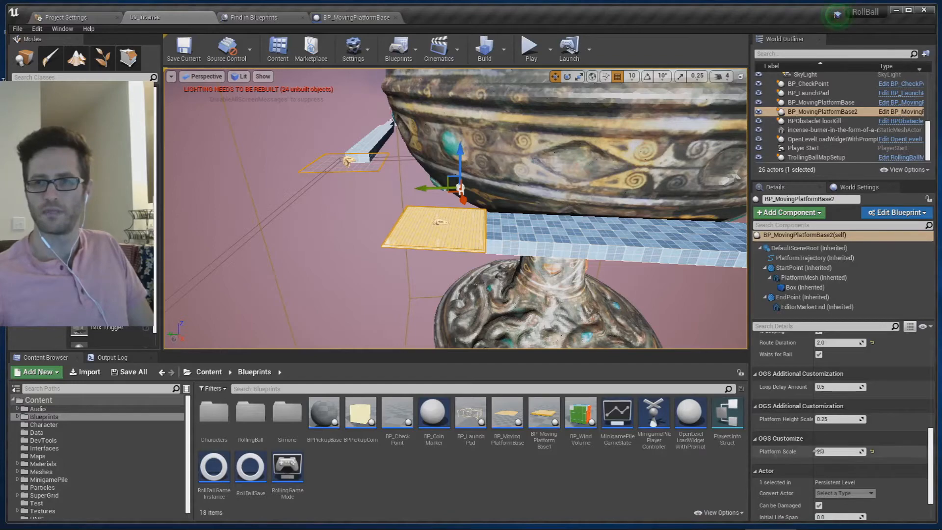
Nudge the selected moving platform slightly upward beside the blue-tiled track
right_click_drag(429, 197, 438, 188)
left_click_drag(455, 151, 457, 144)
right_click_drag(456, 145, 434, 161)
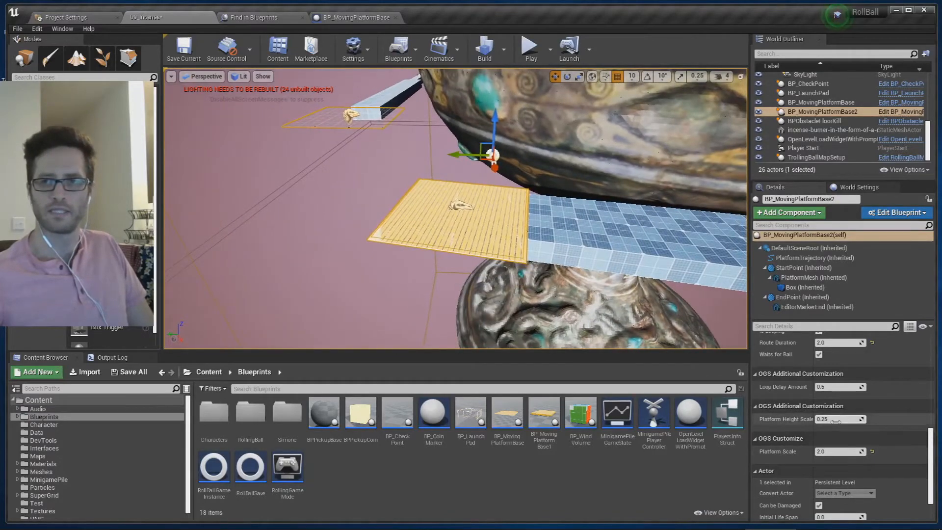
Review the selected platform's customization settings and delete BP_MovingPlatformBase2 from the level
scroll(829, 456, "down", 2)
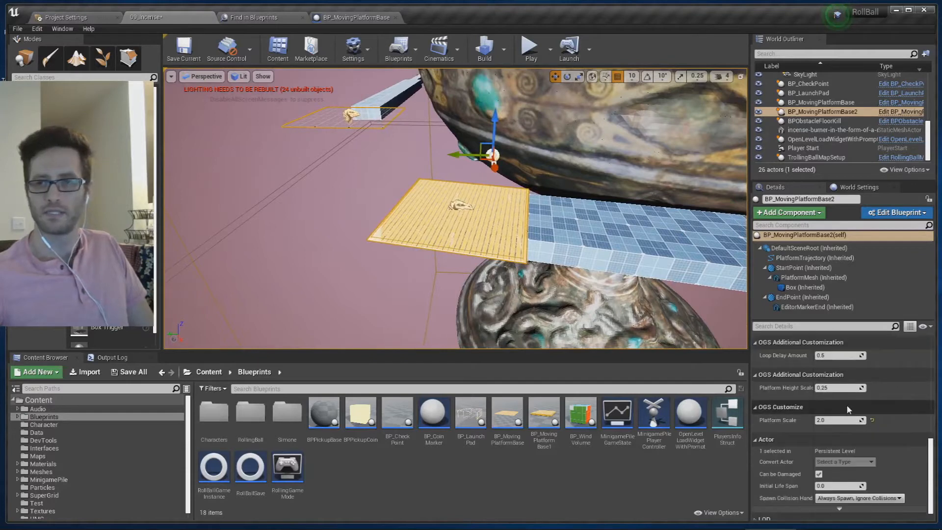
scroll(829, 457, "up", 4)
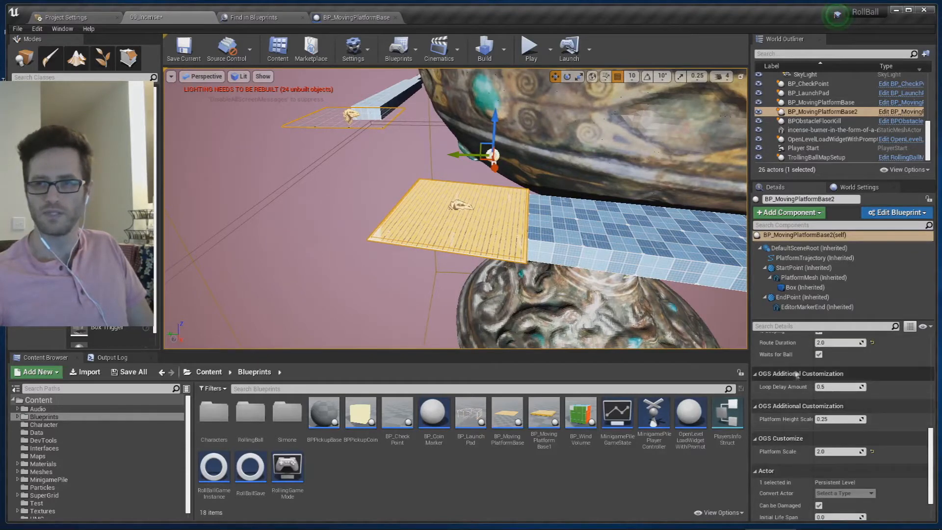
scroll(803, 442, "down", 1)
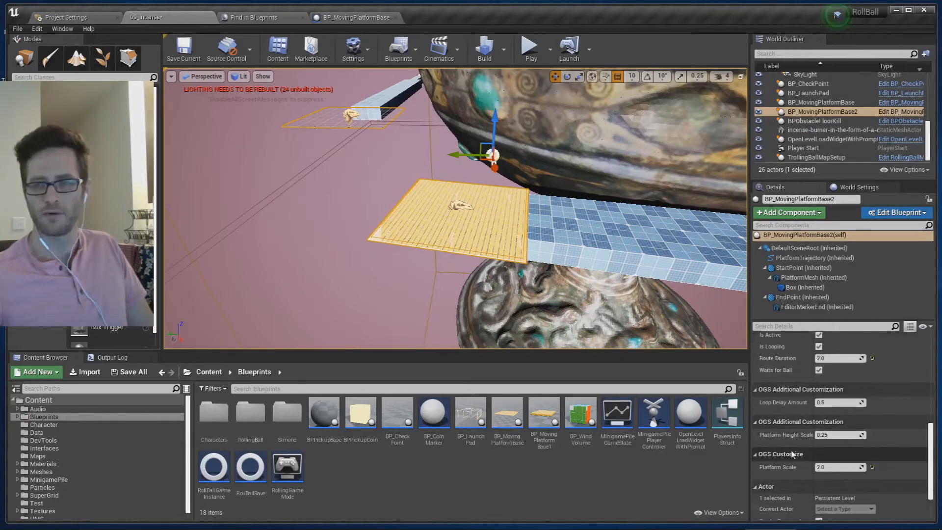
scroll(793, 455, "up", 1)
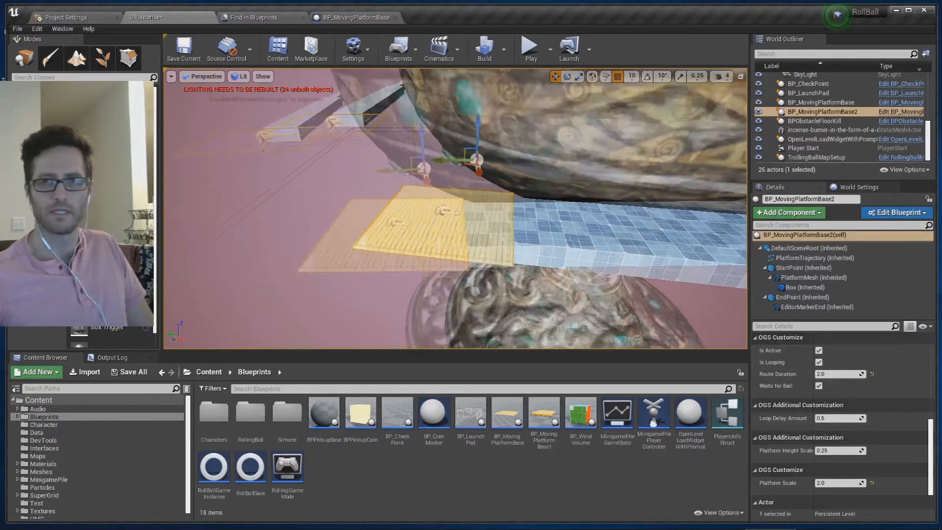
right_click_drag(475, 229, 475, 229)
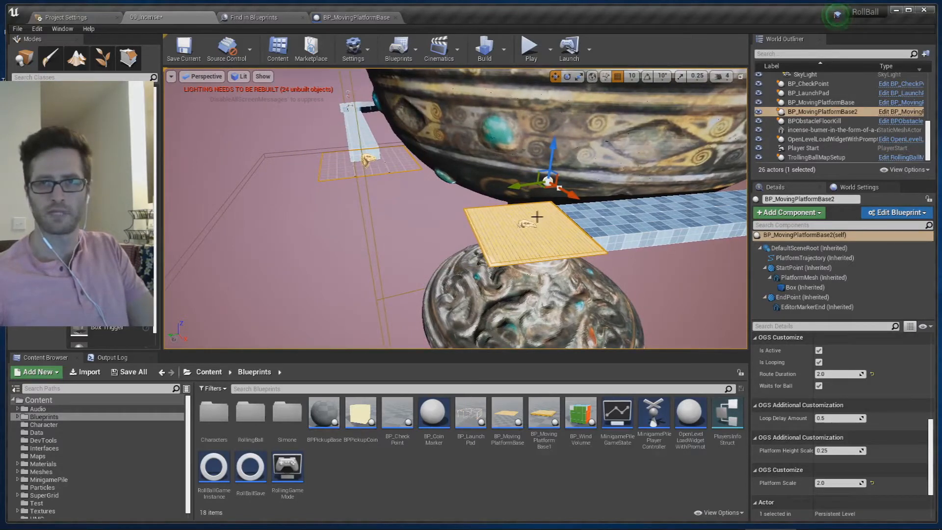
key("Delete")
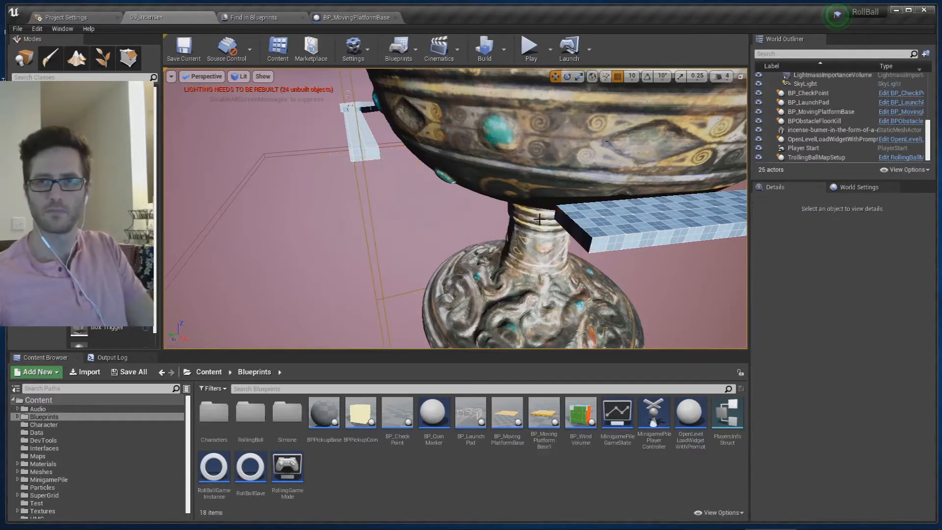
Go to the Content > Blueprints folder and place a BP_MovingPlatformBase in the level at the end of the blue-tiled track
left_click(505, 418)
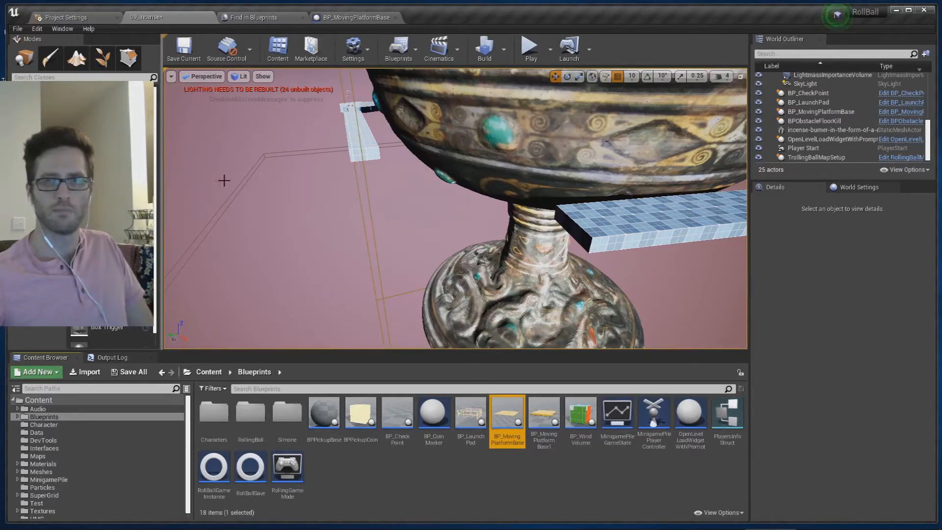
right_click_drag(482, 163, 486, 153)
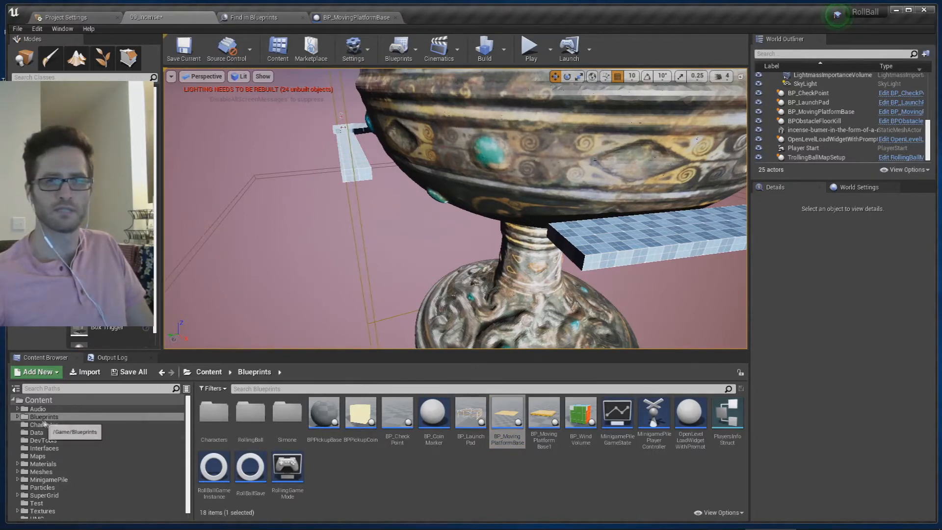
left_click(50, 402)
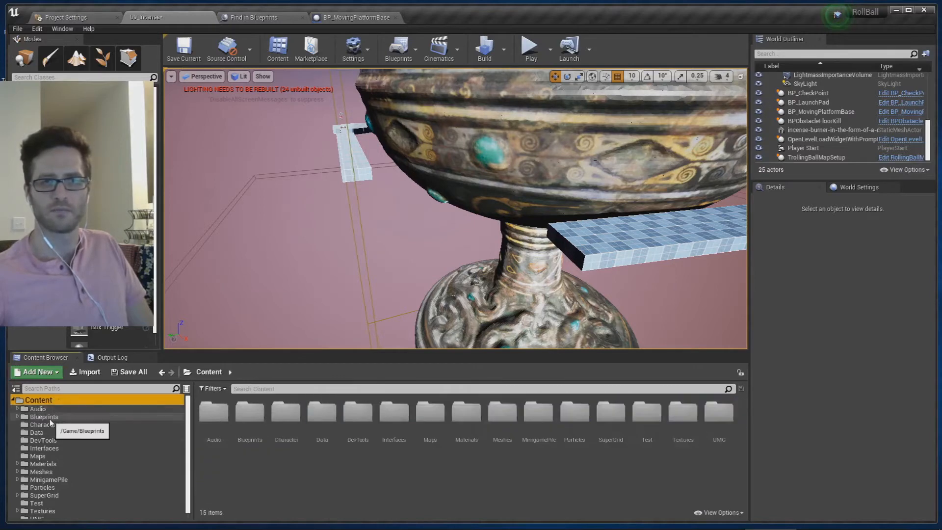
left_click(58, 418)
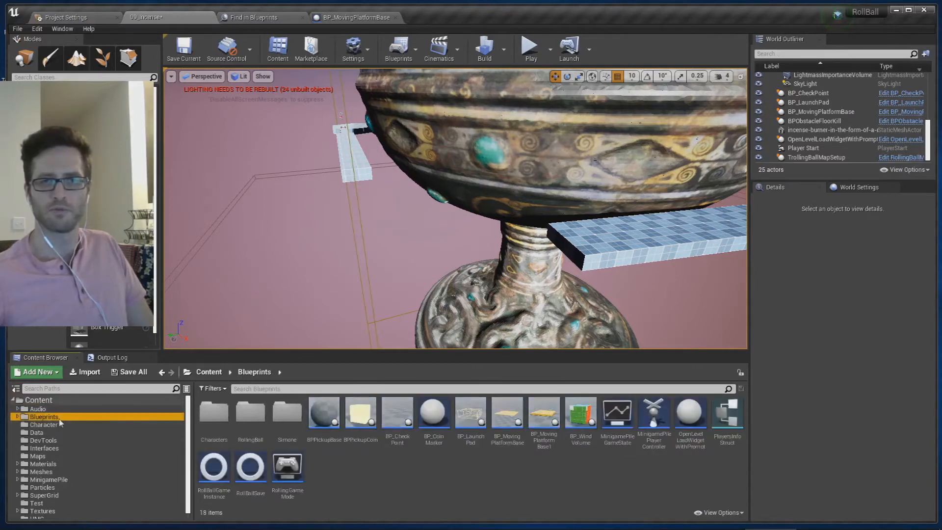
left_click(567, 476)
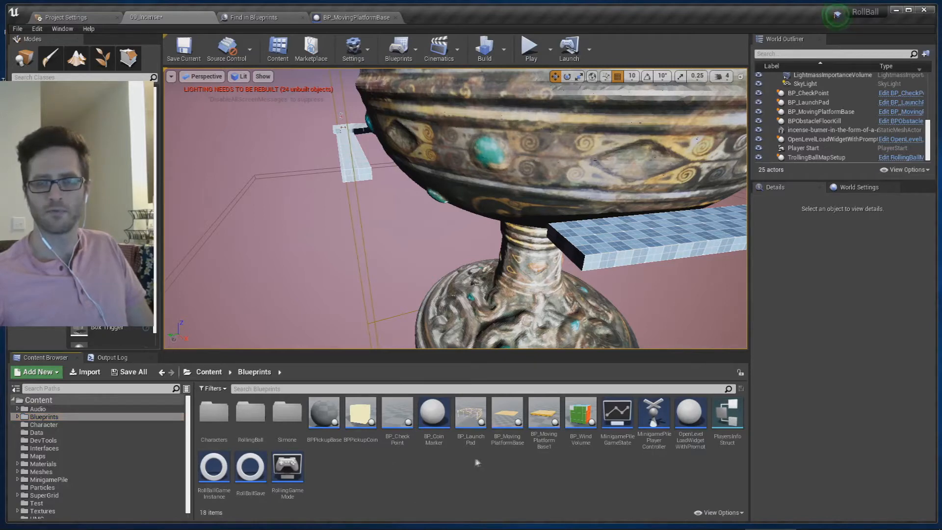
left_click(40, 400)
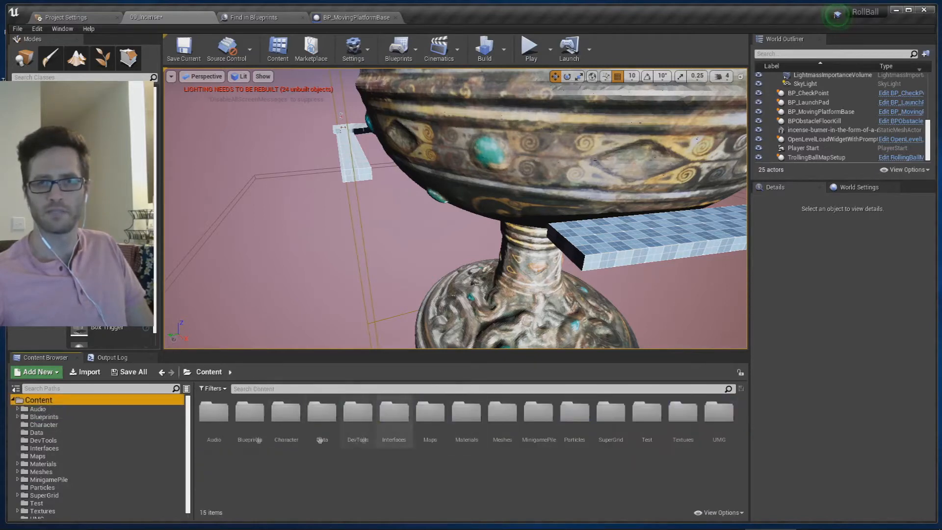
left_click(56, 416)
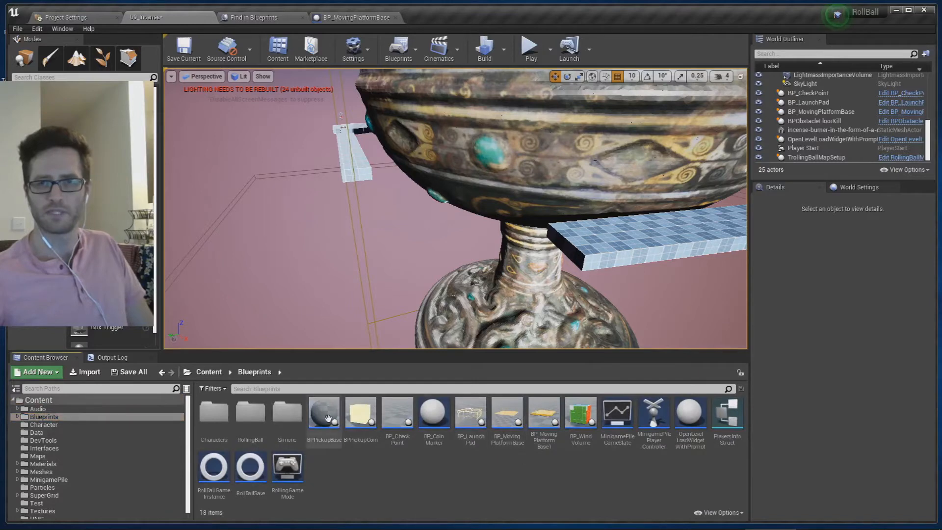
left_click_drag(520, 420, 564, 251)
key("s")
right_click_drag(605, 267, 605, 267)
Set the new moving platform's Platform Scale to 1.0
left_click(830, 481)
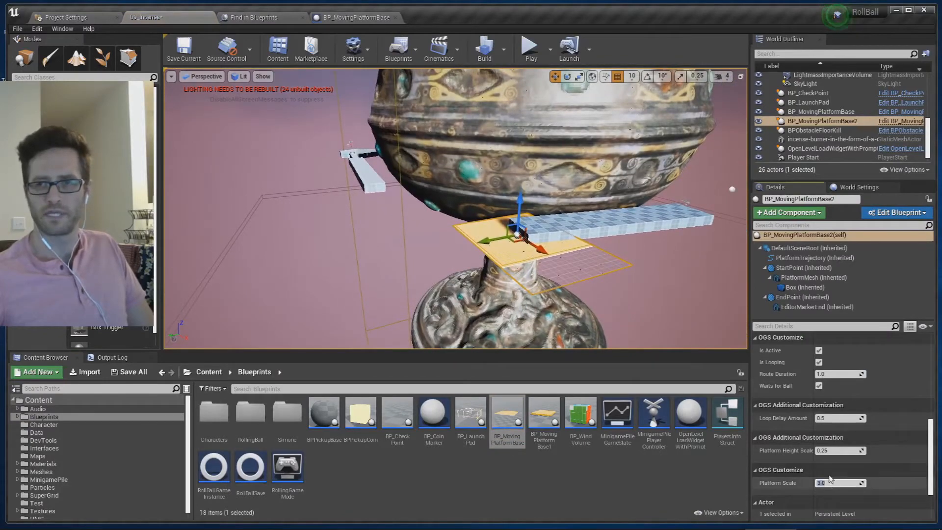
type("1")
key("Return")
key("s")
right_click_drag(647, 299, 679, 289)
key("w")
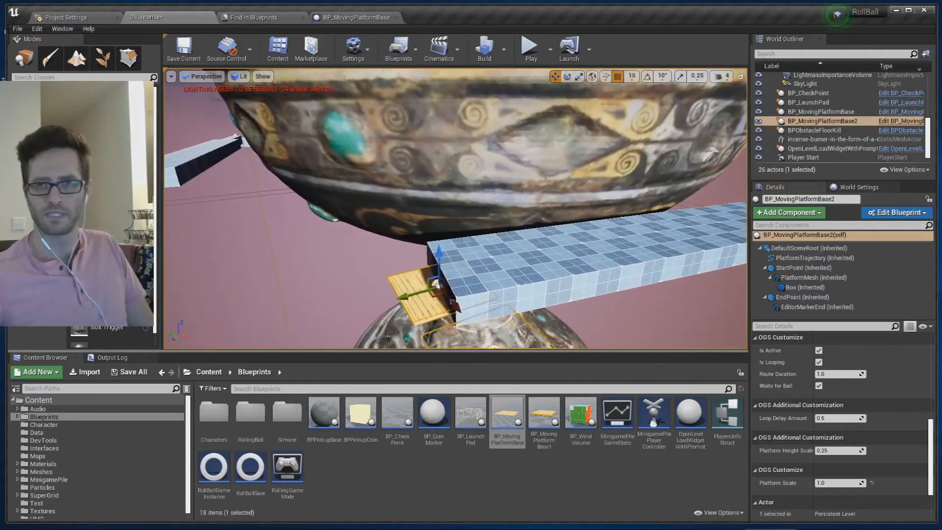
Select the small moving platform and raise it level with the end of the blue-tiled track
left_click(491, 260)
left_click(413, 292)
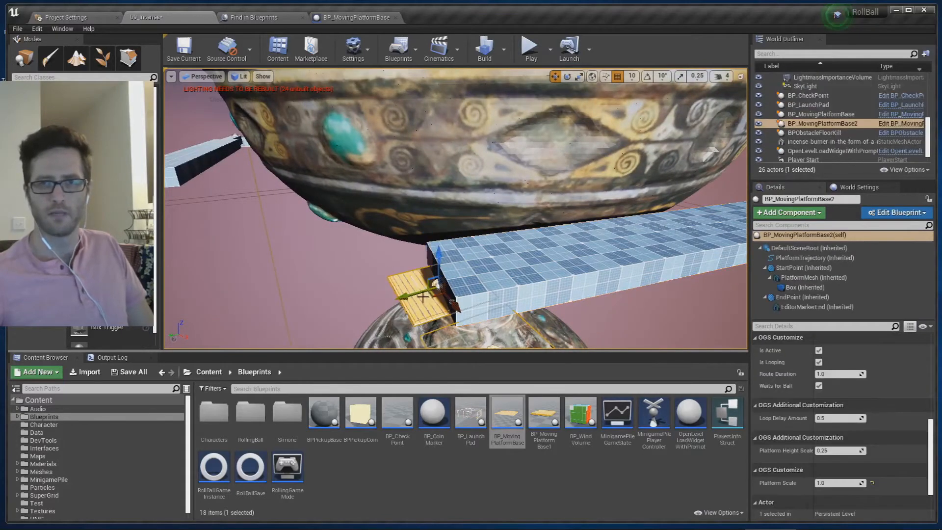
scroll(422, 296, "down", 5)
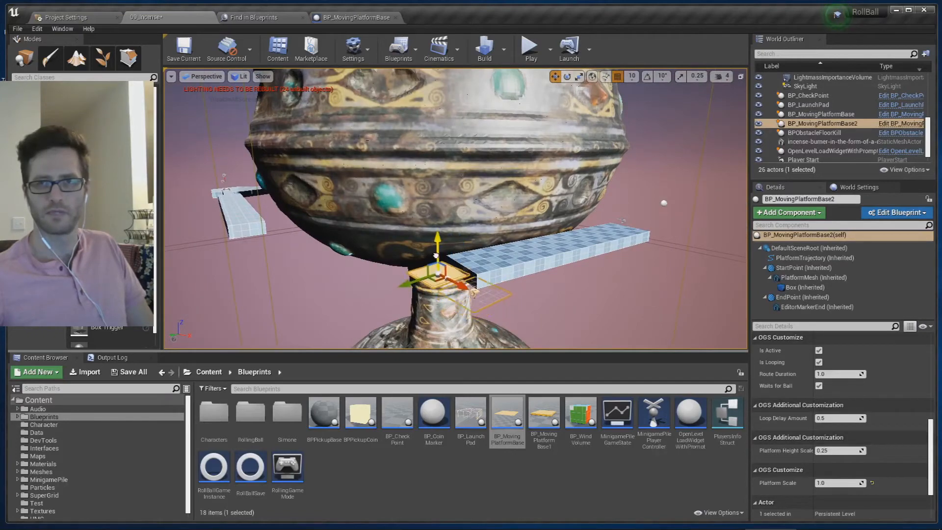
key("d")
right_click_drag(452, 266, 425, 282)
key("w")
key("w")
key("s")
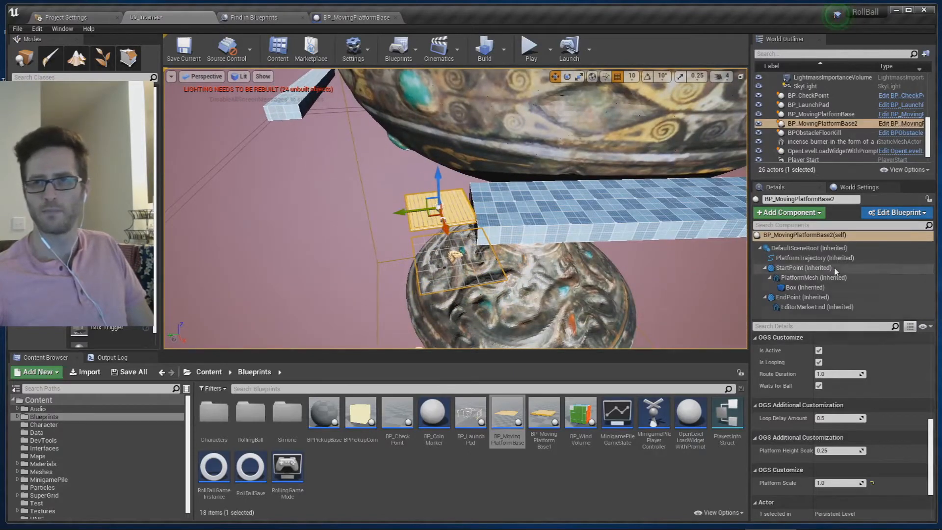
Examine the StartPoint and EndPoint components of the moving platform in the level
left_click(787, 269)
left_click(793, 297)
key("w")
right_click_drag(456, 265, 444, 240)
key("a")
key("s")
key("s")
key("w")
right_click(453, 250)
left_click(452, 249)
key("s")
key("a")
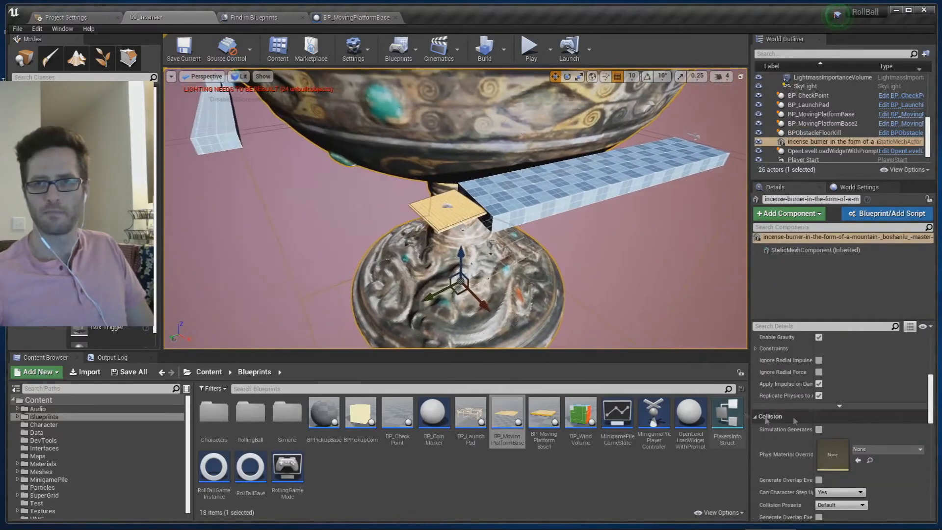
Select BP_MovingPlatformBase2 and its StartPoint component
left_click(504, 192)
left_click(444, 209)
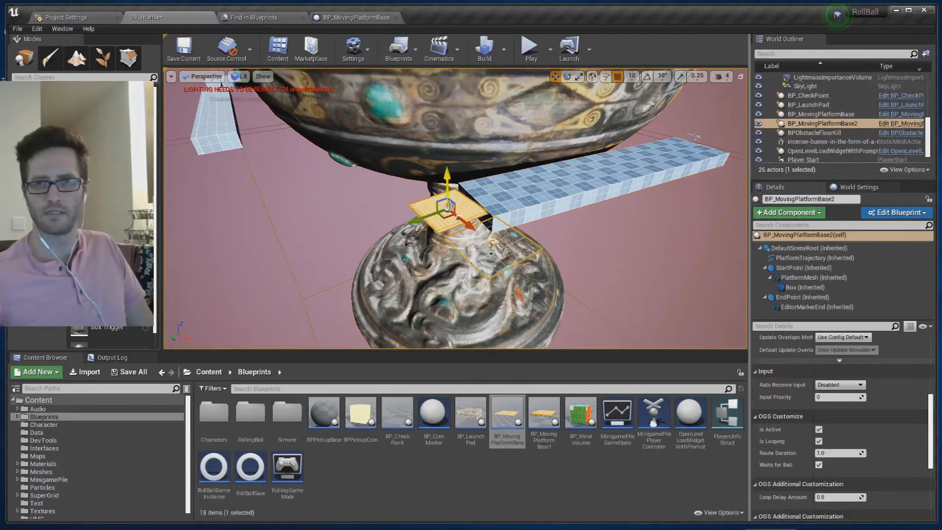
left_click(790, 268)
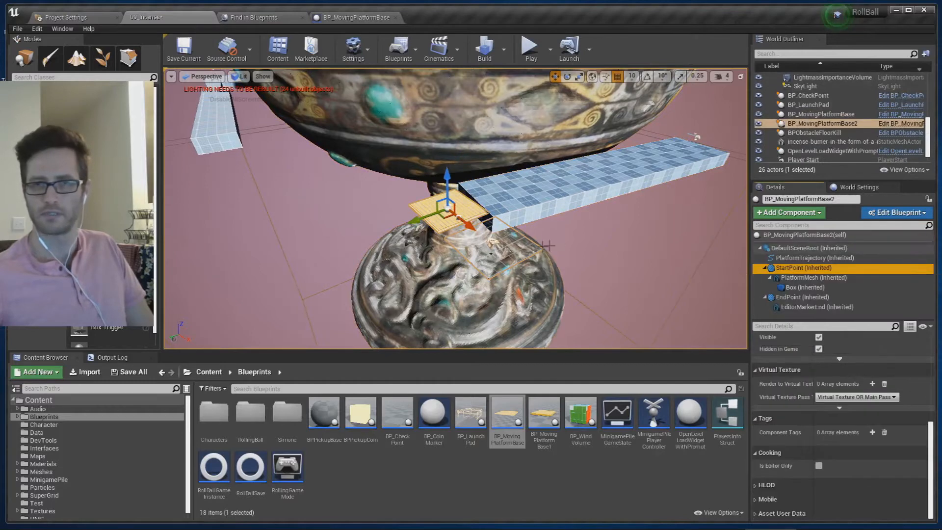
left_click(447, 214)
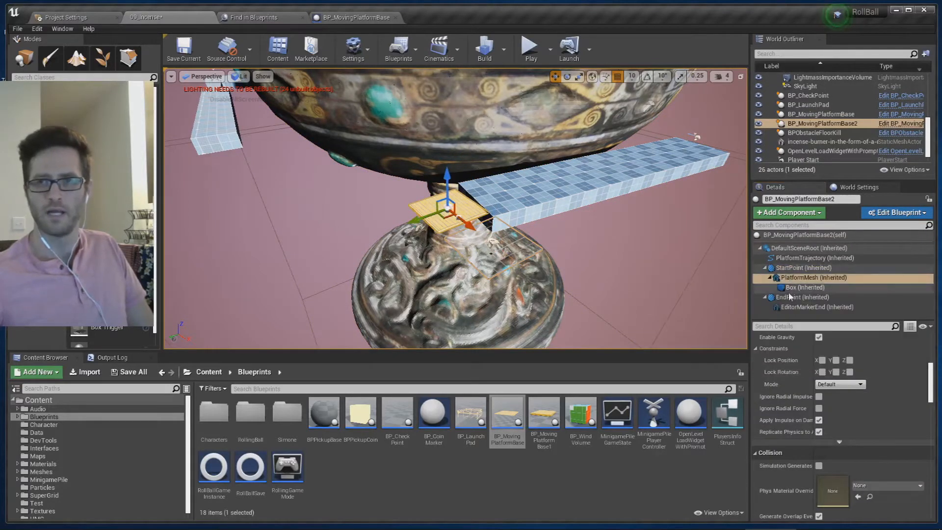
left_click(790, 268)
Try to rotate the platform's StartPoint to line up with the end of the blue-tiled track
right_click_drag(515, 216, 516, 255)
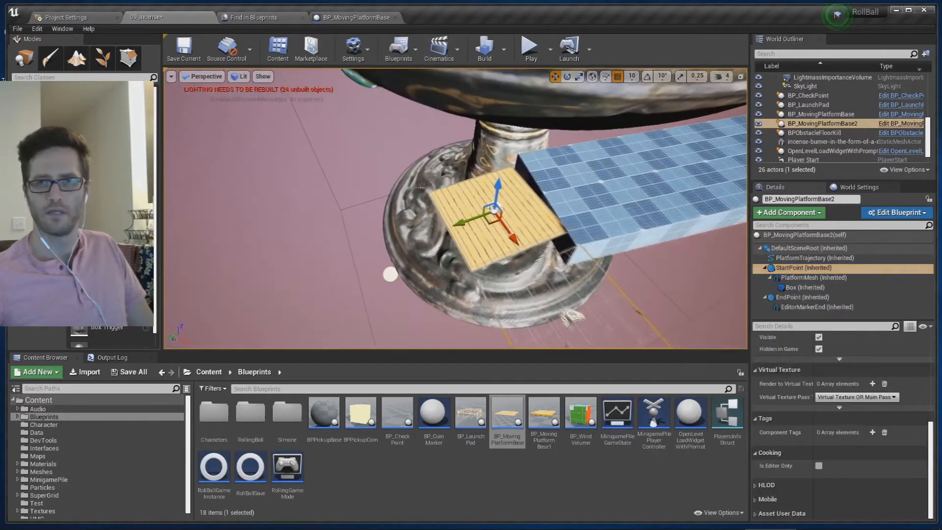
key("e")
mouse_move(494, 252)
left_mouse_down()
mouse_move(463, 249)
mouse_move(490, 245)
left_mouse_up()
key("ctrl+z")
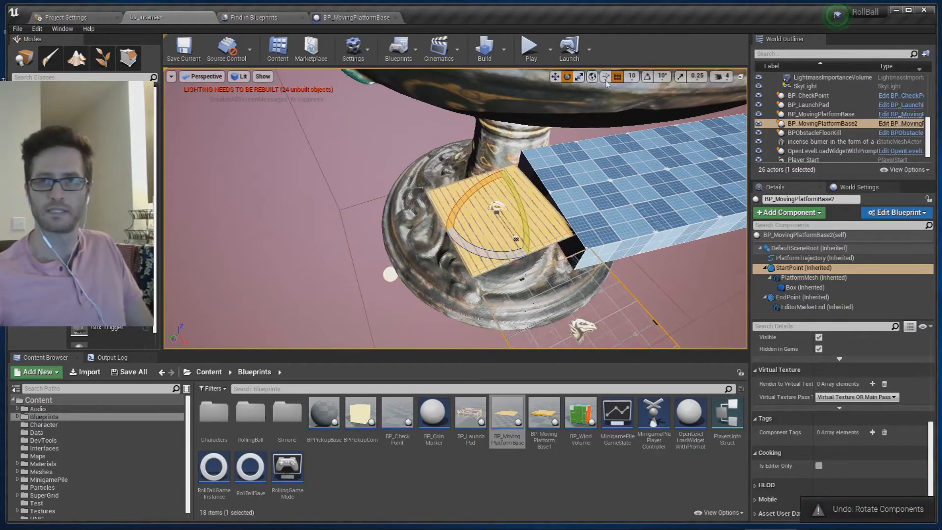
Enable rotation snapping, disable position grid snapping, and rotate the StartPoint so the platform sits square to the blue-tiled track
left_click(647, 77)
left_click(618, 78)
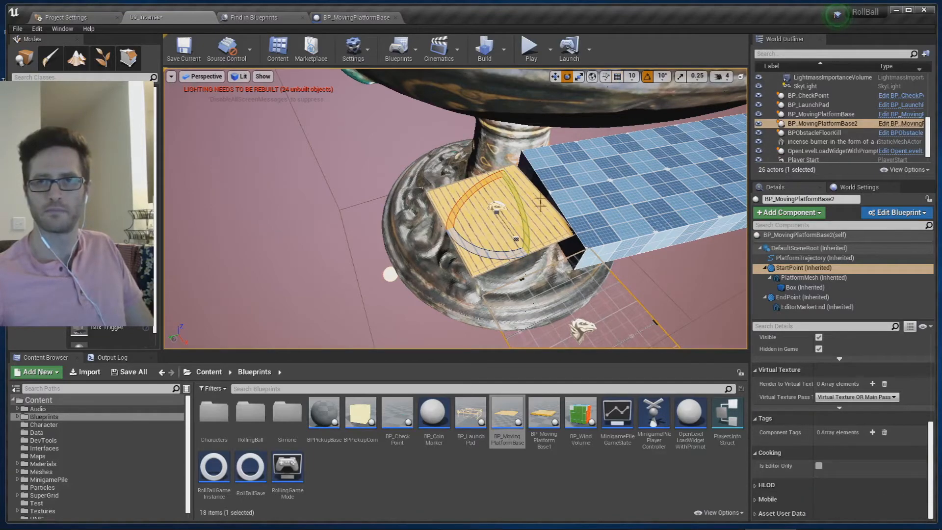
left_click_drag(486, 256, 466, 246)
Move the StartPoint so the platform sits against the track's end, level with its top surface
right_click_drag(466, 246, 459, 218)
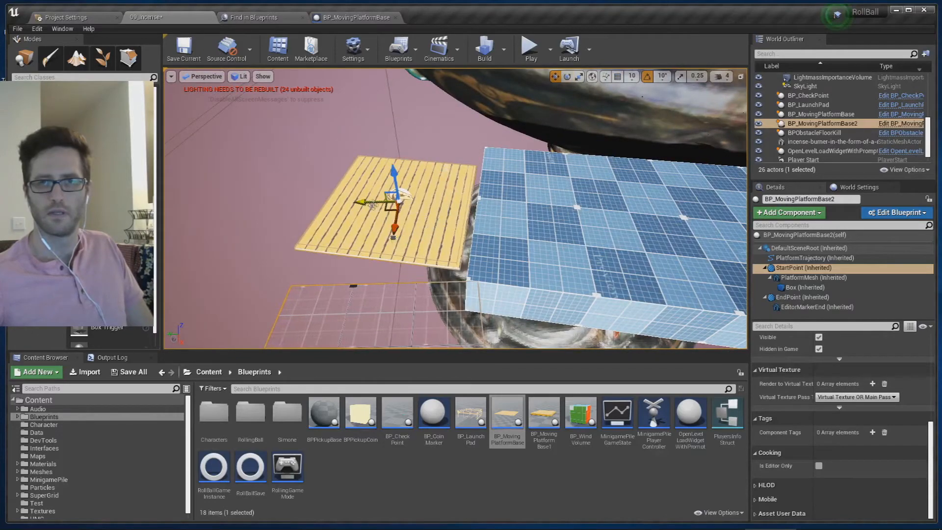
left_click_drag(386, 209, 393, 211)
right_click_drag(393, 211, 391, 172)
left_click_drag(377, 162, 377, 159)
right_click_drag(377, 158, 384, 147)
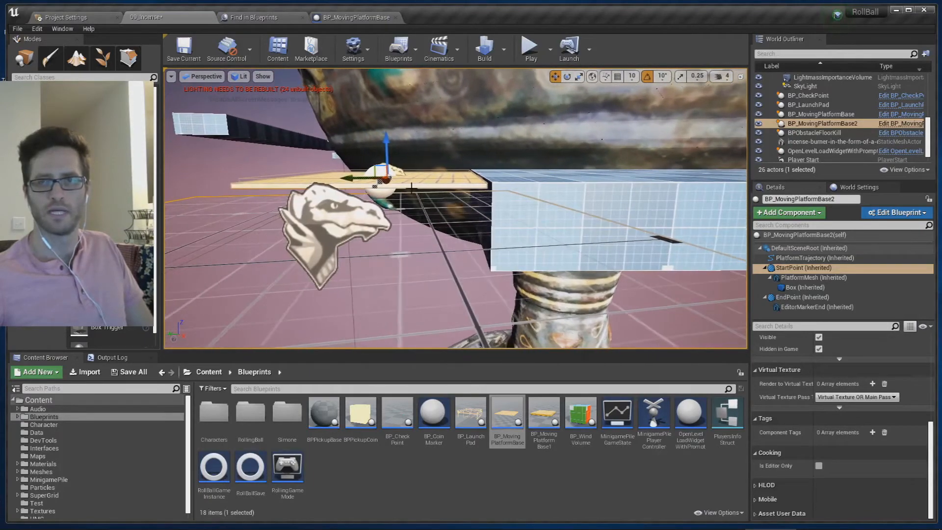
Move the moving platform's EndPoint to the end of the opposite track and raise it level with that track's surface
left_click(385, 147)
key("f")
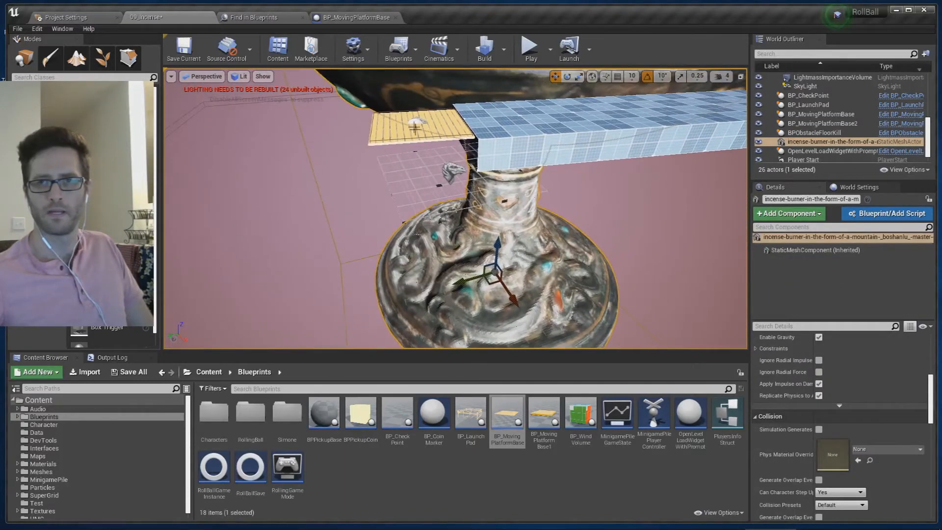
left_click(420, 120)
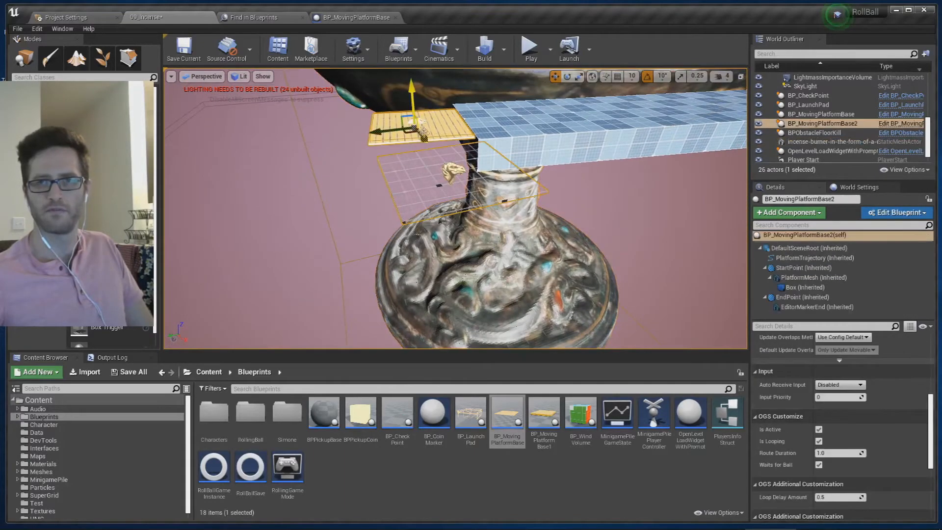
left_click(803, 267)
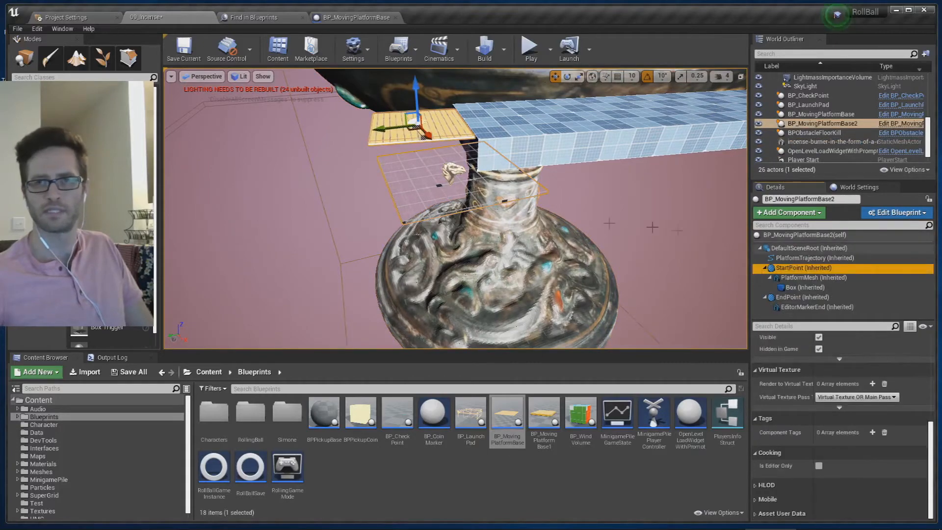
left_click(802, 297)
right_click_drag(471, 196, 524, 211)
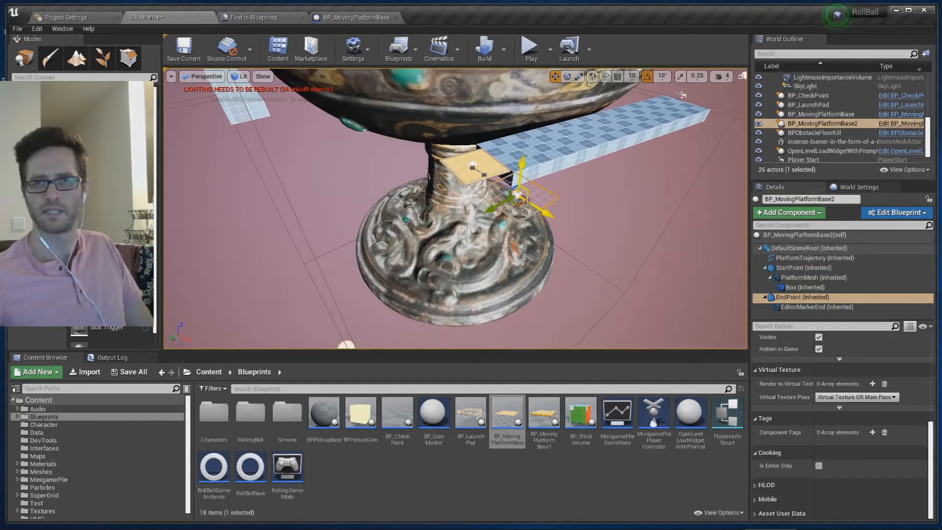
left_click(803, 268)
left_click(795, 298)
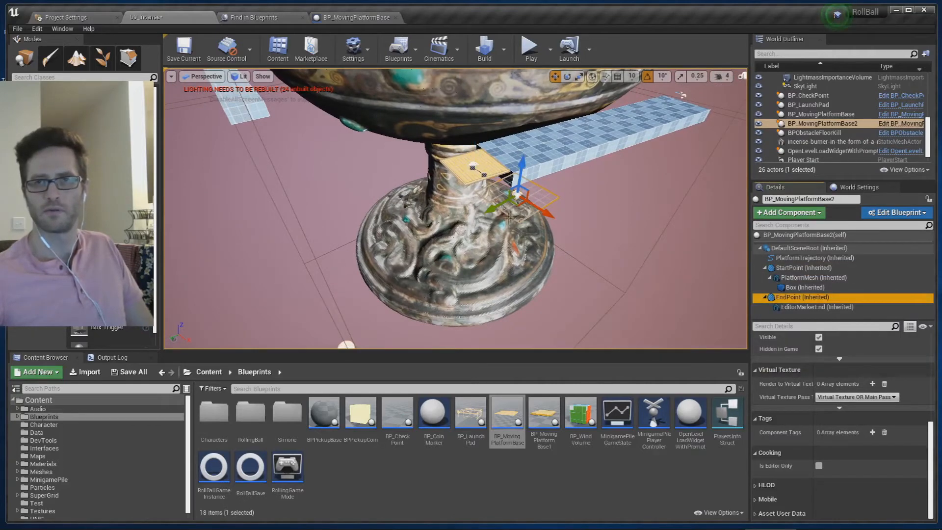
mouse_move(517, 202)
left_mouse_down()
mouse_move(393, 205)
mouse_move(254, 136)
left_mouse_up()
mouse_move(255, 137)
right_mouse_down()
mouse_move(284, 126)
mouse_move(341, 127)
right_mouse_up()
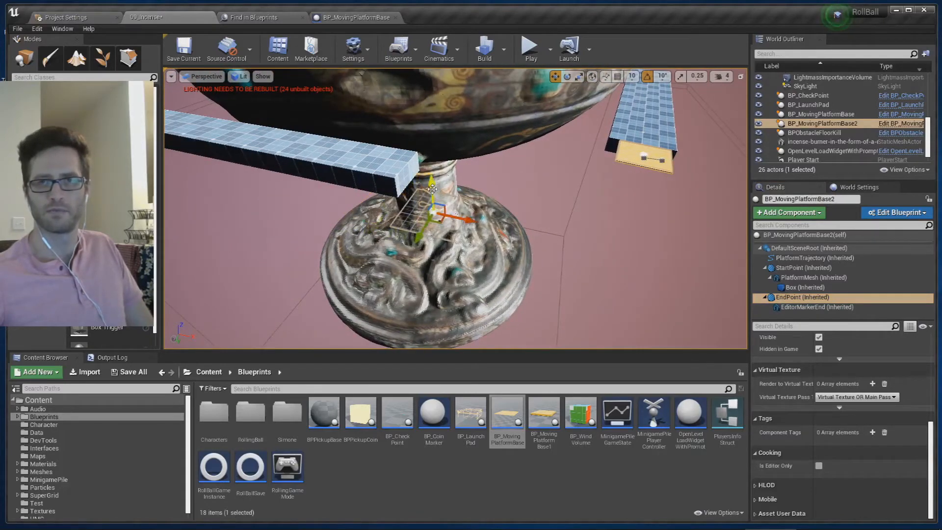
mouse_move(430, 147)
right_mouse_down()
mouse_move(435, 97)
mouse_move(432, 131)
right_mouse_up()
left_click_drag(463, 179, 464, 169)
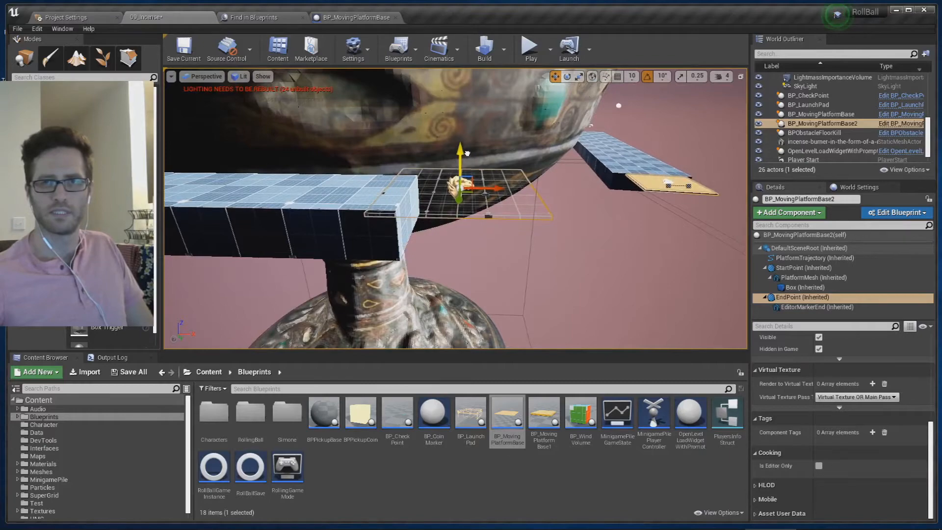
Rotate the EndPoint 90 degrees horizontally at the end of the opposite track
right_click_drag(546, 187, 497, 171)
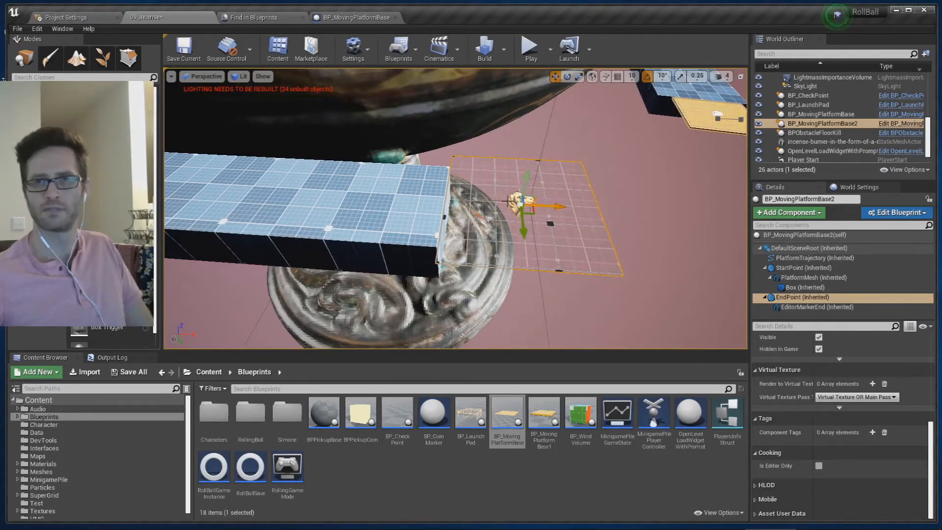
left_click_drag(514, 241, 535, 265)
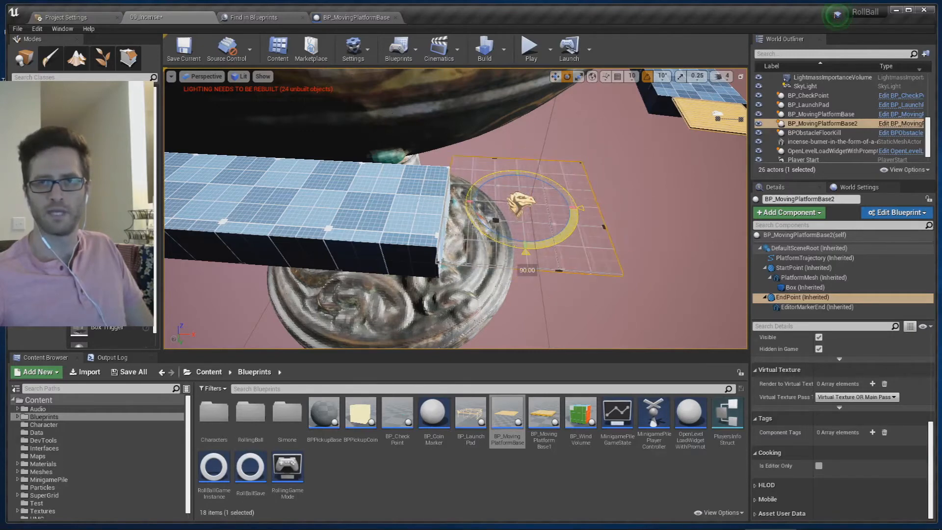
key("s")
key("d")
right_click_drag(510, 227, 510, 227)
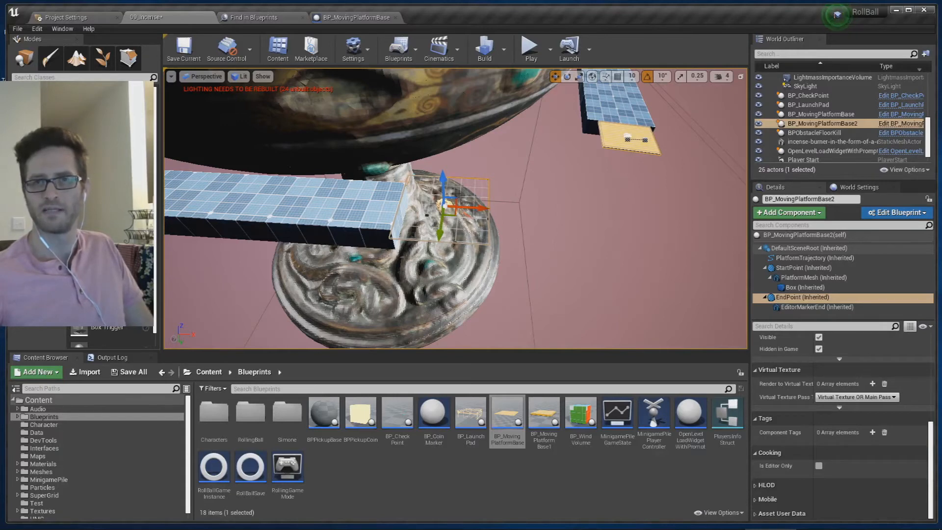
Check the platform's route between the two tracks and review the actor's Route Duration setting
right_click_drag(537, 200, 604, 199)
key("d")
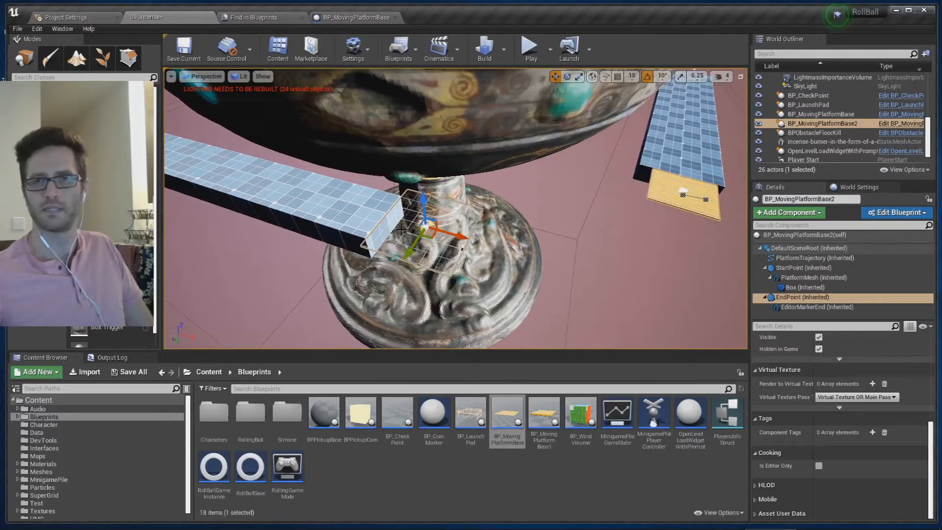
key("d")
right_click_drag(546, 237, 505, 237)
right_click_drag(685, 248, 685, 204)
key("q")
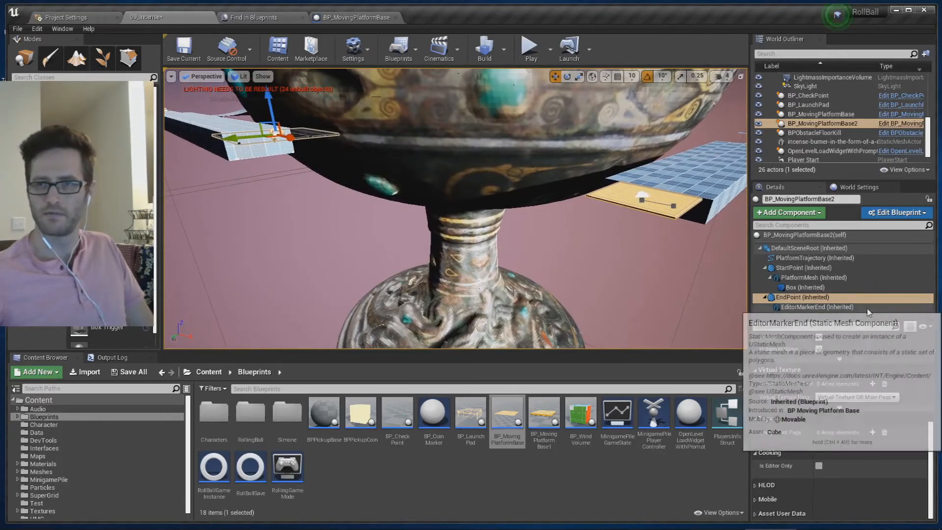
scroll(835, 428, "up", 2)
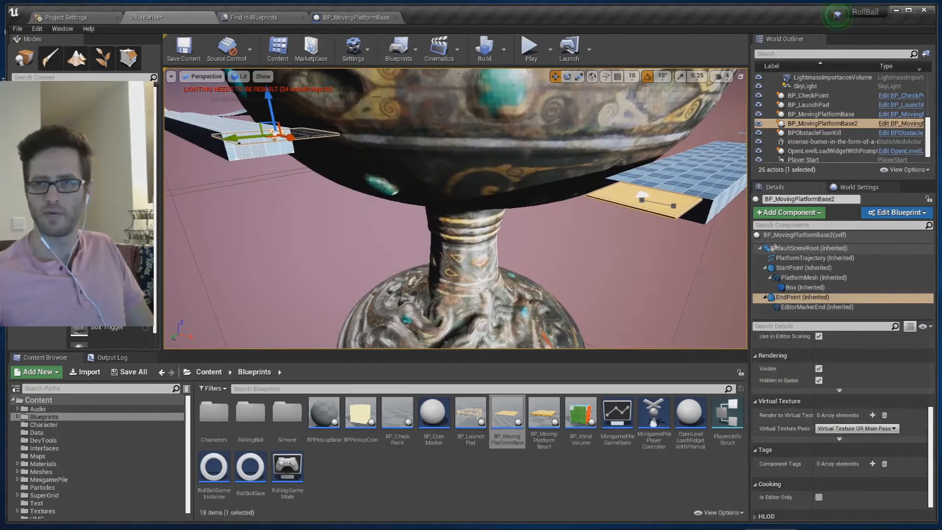
left_click(796, 236)
scroll(887, 456, "down", 3)
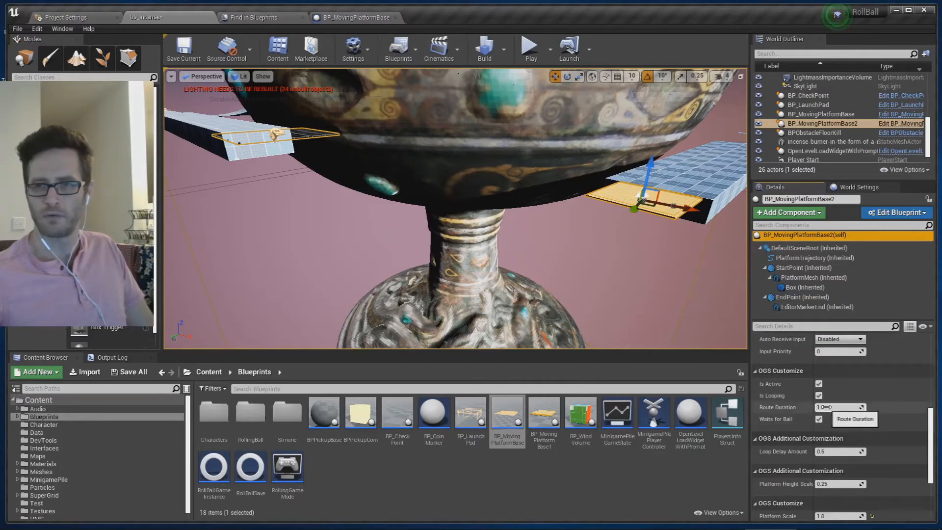
Play the level, roll the ball onto the moving platform, ride it between the tracks, and stop the play session
left_click(535, 54)
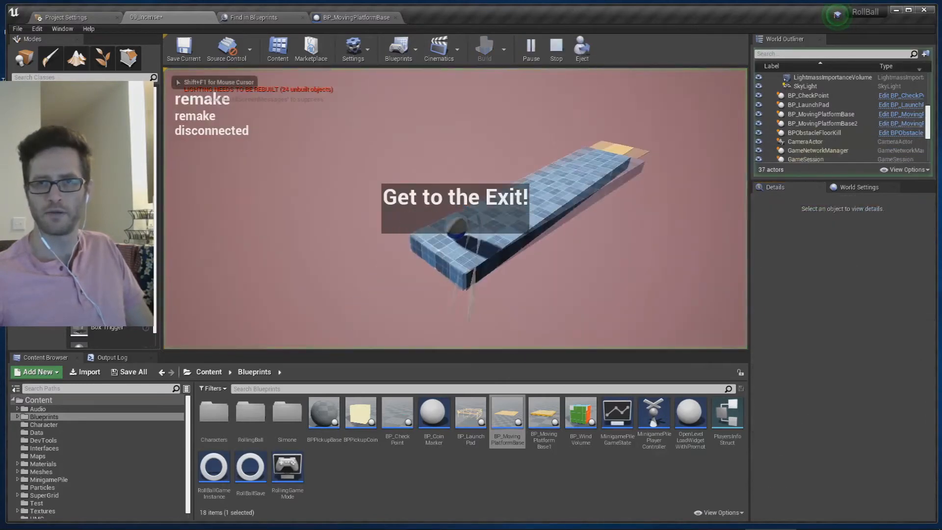
key("w")
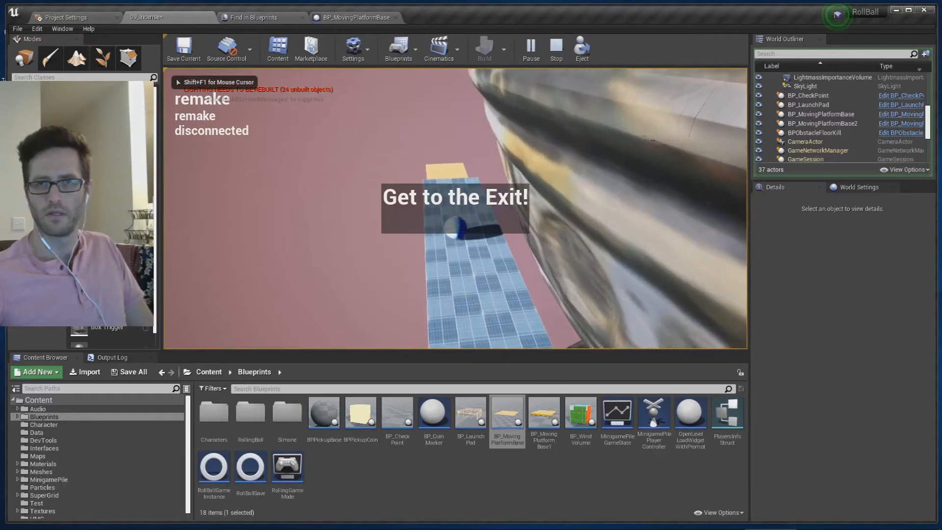
key("w")
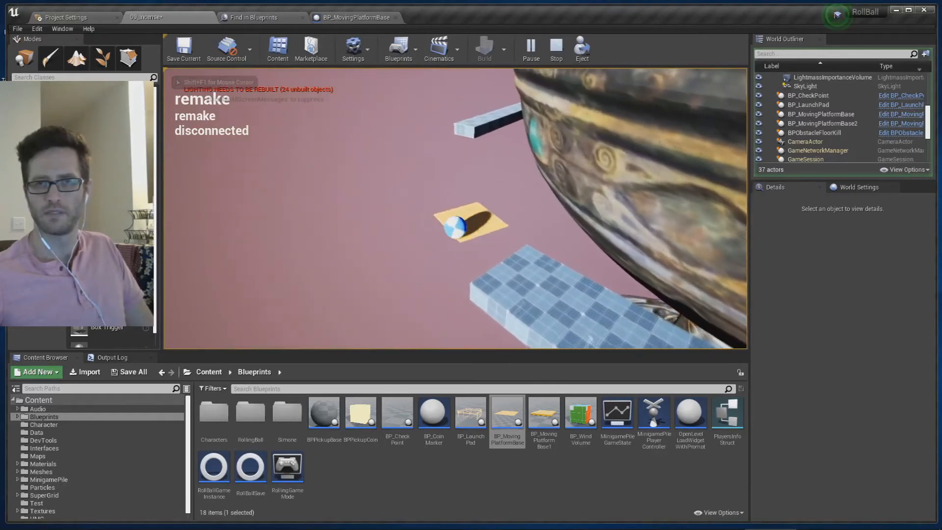
key("w")
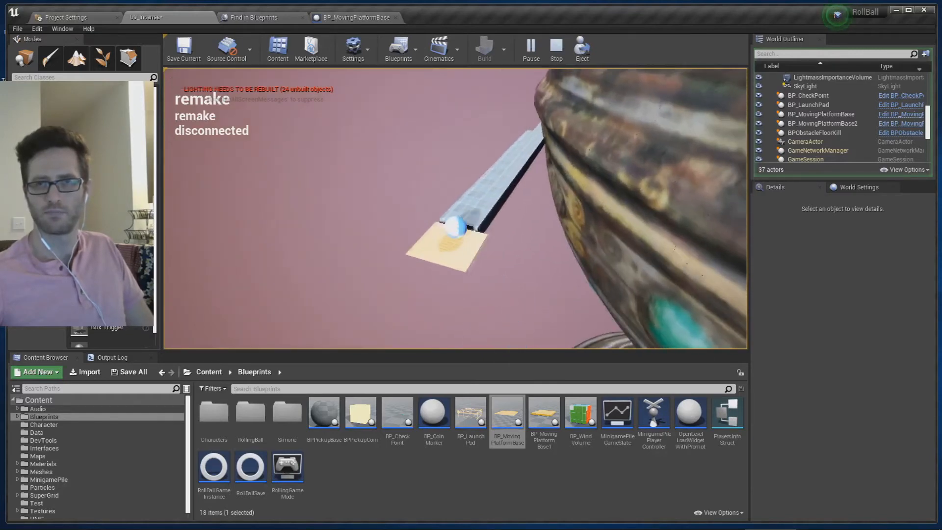
key("s")
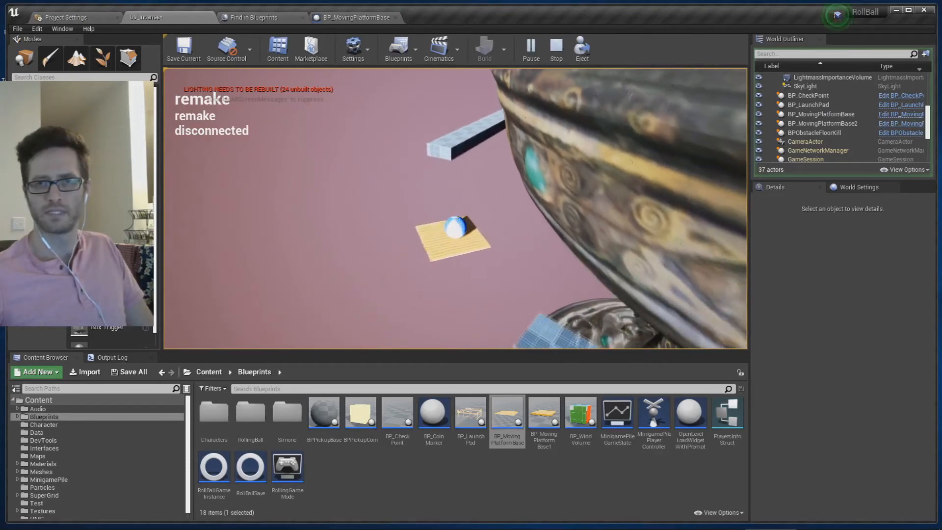
key("d")
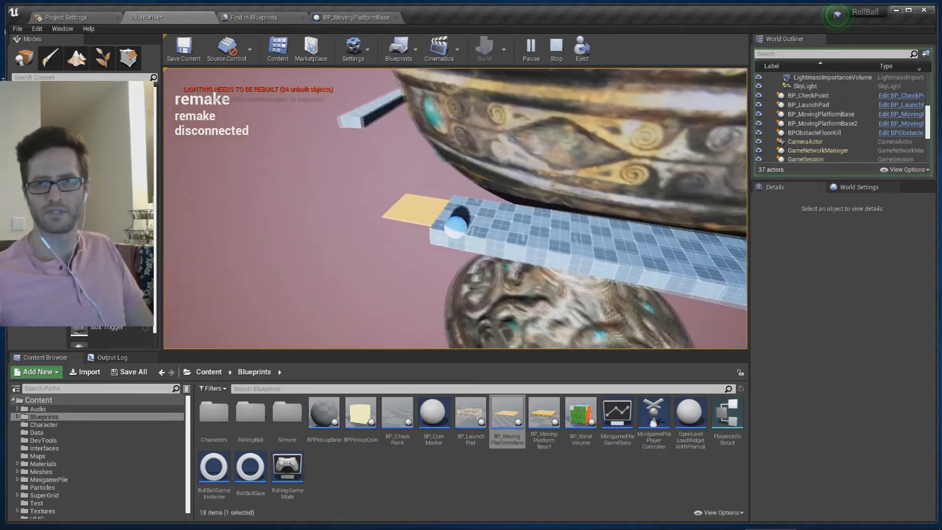
key("Escape")
Set the moving platform's Route Duration to 2.0
mouse_move(534, 91)
right_mouse_down()
mouse_move(554, 93)
mouse_move(569, 112)
mouse_move(533, 93)
right_mouse_up()
left_click(440, 195)
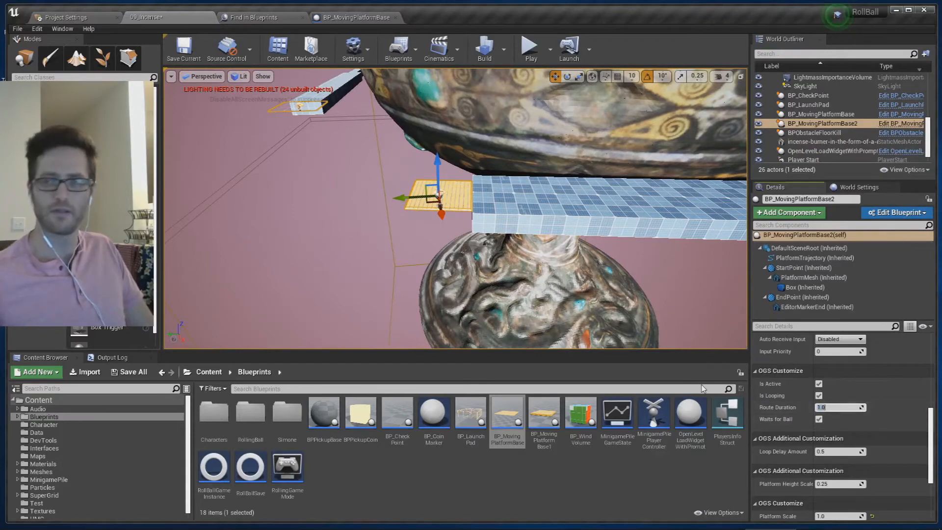
right_click_drag(481, 255, 461, 250)
right_click_drag(253, 123, 252, 123)
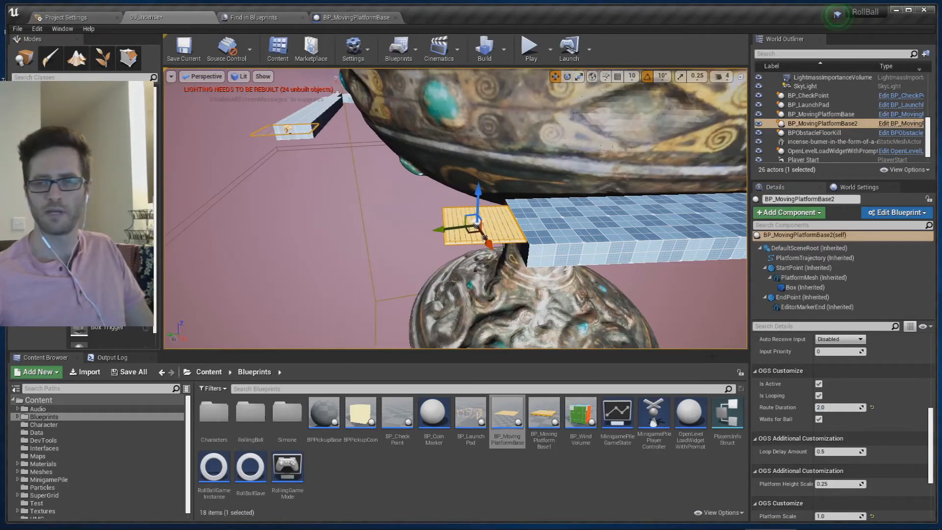
Set the moving platform's Platform Scale to 2.0
scroll(850, 426, "down", 2)
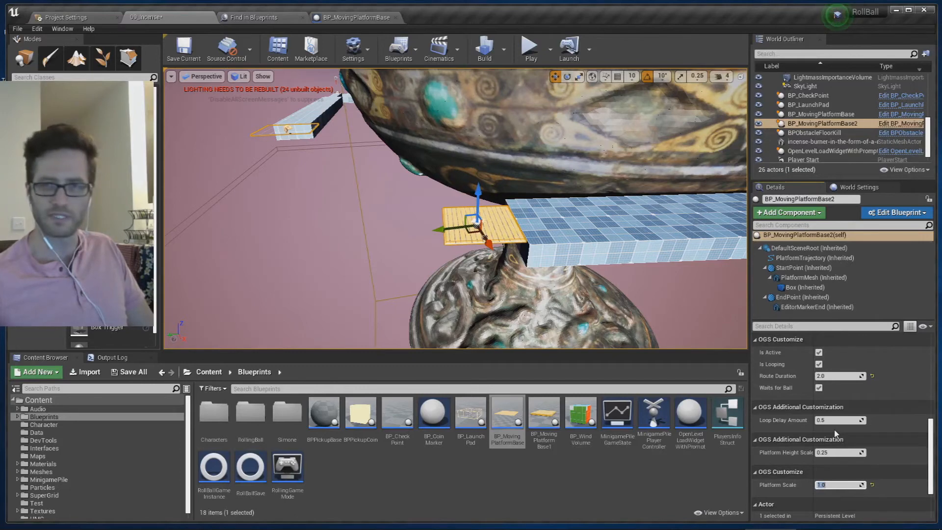
type("2")
key("Return")
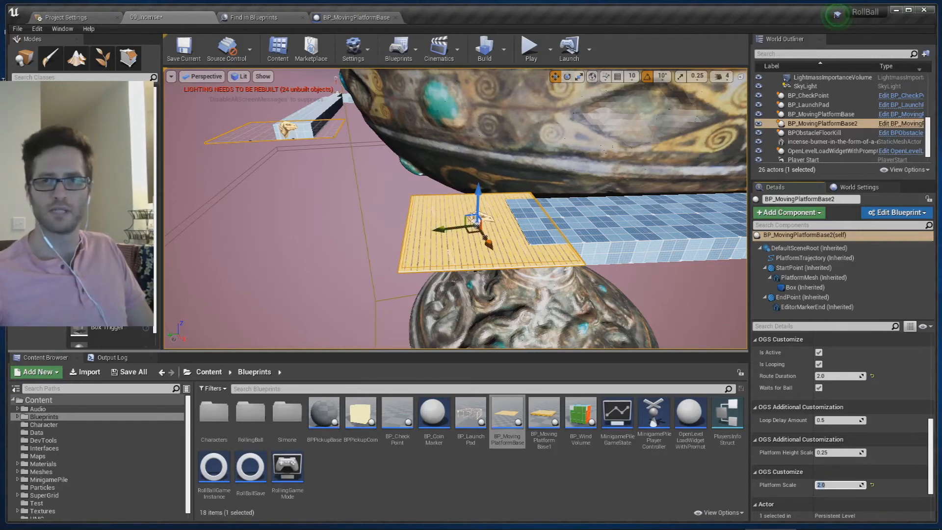
Try to move the enlarged platform outward so it no longer overlaps the end of the blue-tiled track
left_click(592, 221)
left_click(501, 246)
left_click_drag(473, 232, 432, 235)
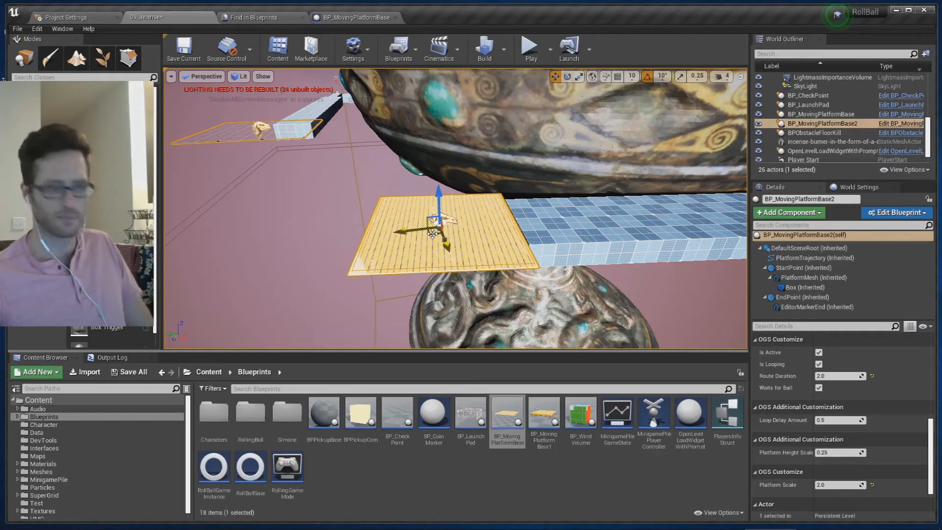
key("ctrl+z")
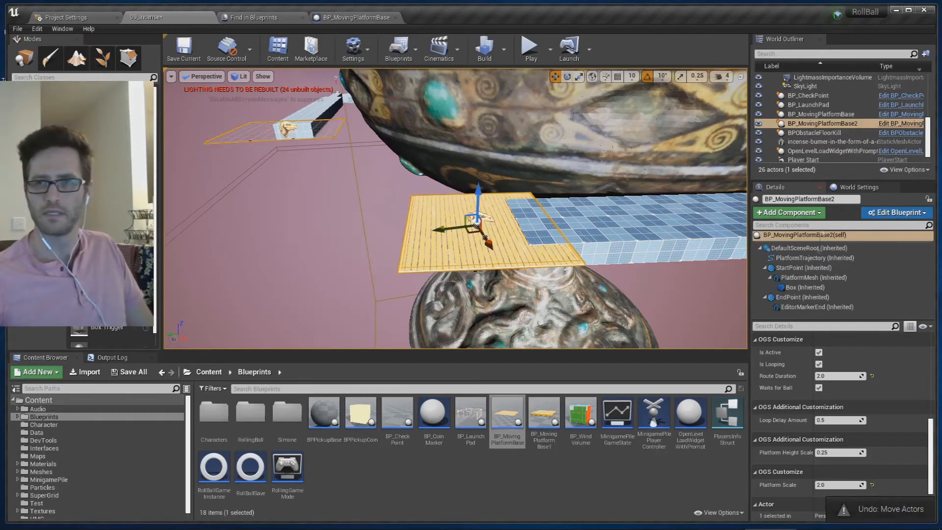
Move the moving platform's StartPoint outward off the blue-tiled track's end, and shift its EndPoint clear of the opposite track
left_click(805, 268)
left_click_drag(469, 229, 431, 235)
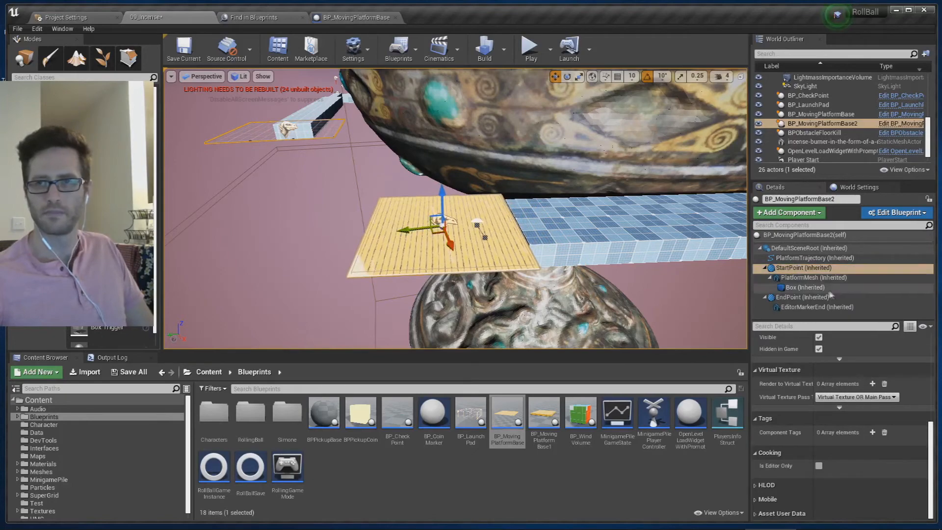
left_click(800, 298)
key("f")
right_click_drag(608, 245, 735, 245)
left_click_drag(528, 166, 580, 174)
right_click_drag(570, 194, 694, 224)
Turn off Waits for Ball on BP_MovingPlatformBase2 and set its Loop Delay Amount to 1.0
left_click(804, 234)
scroll(846, 425, "down", 5)
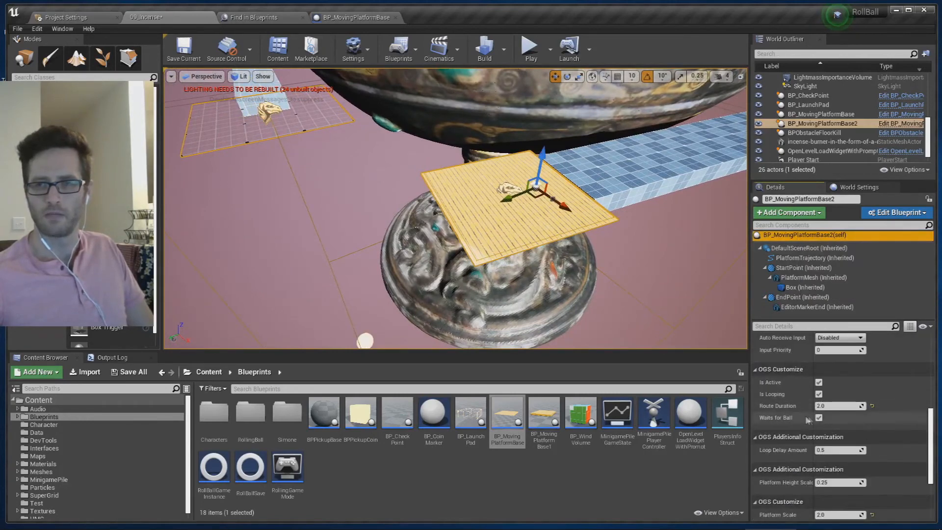
left_click(818, 418)
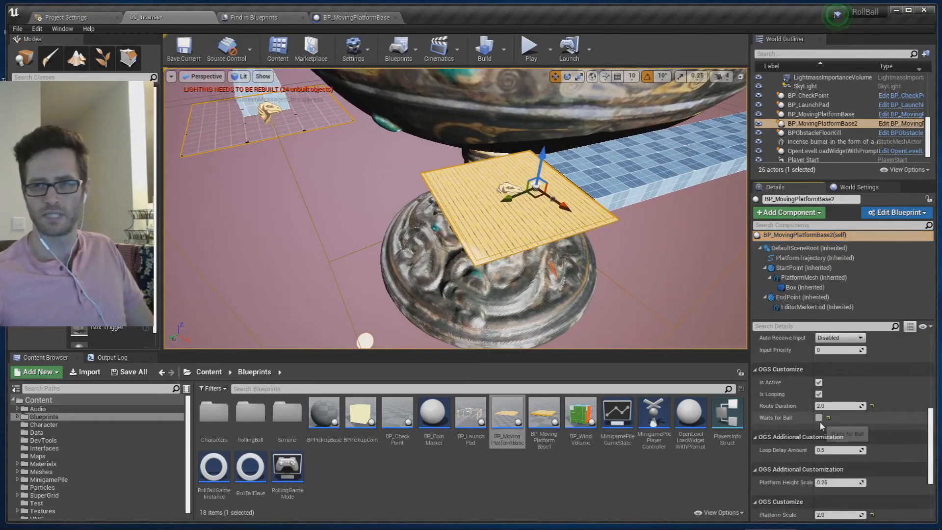
scroll(820, 425, "down", 2)
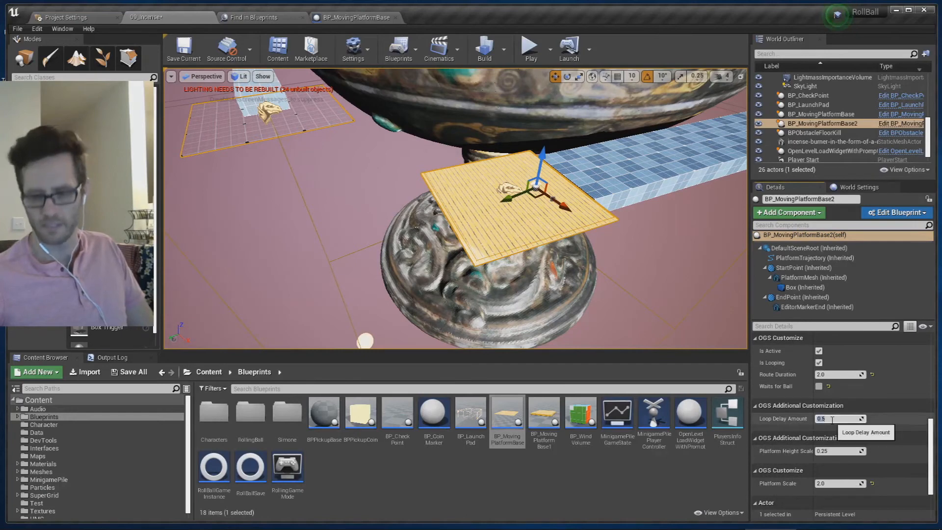
type("1")
key("Return")
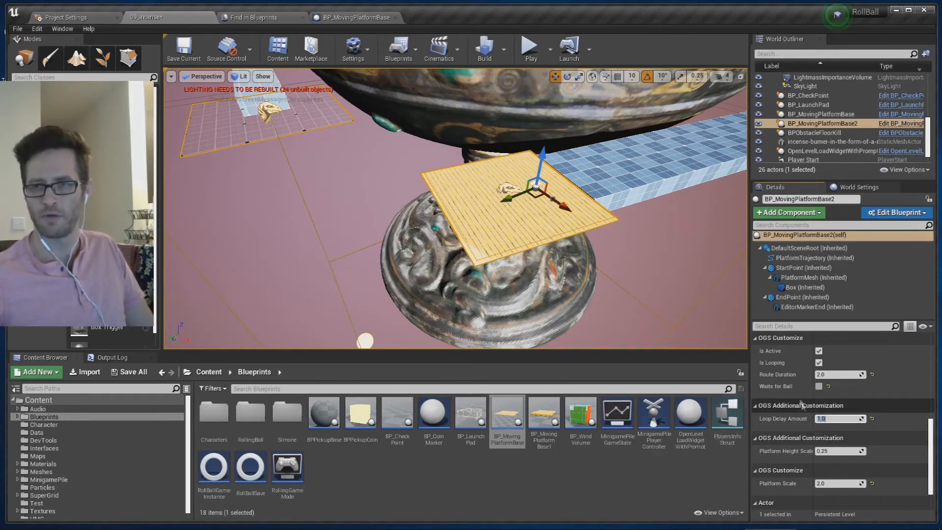
Save the level and test it in a play session by rolling the ball onto the continuously looping platform
key("ctrl+s")
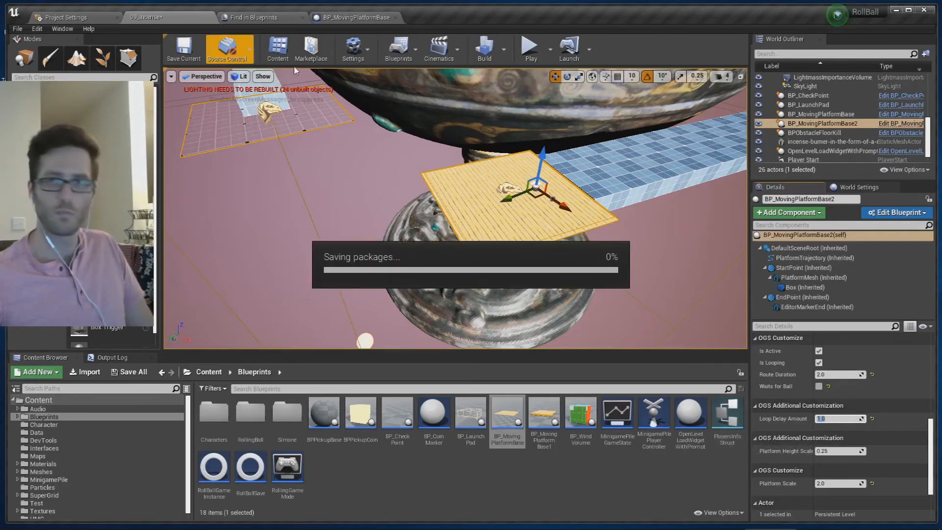
left_click(530, 46)
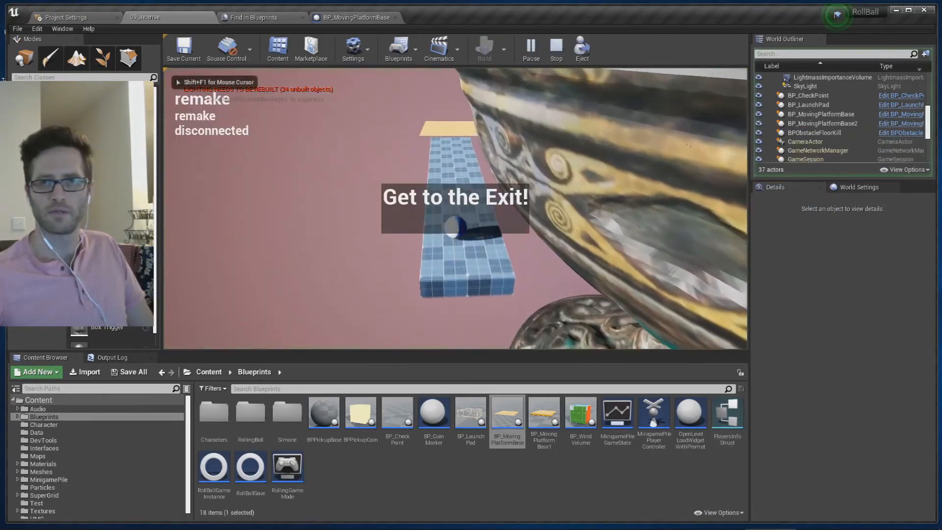
key("w")
key("w")
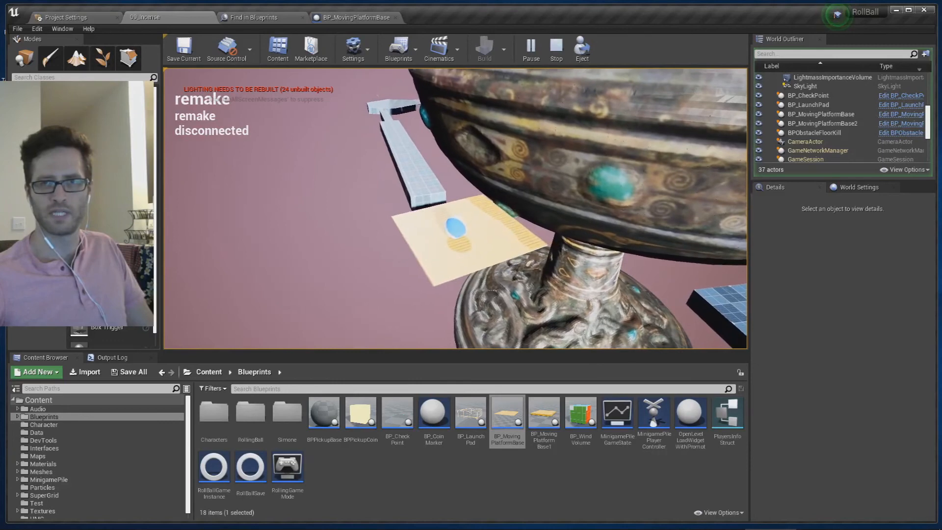
key("w")
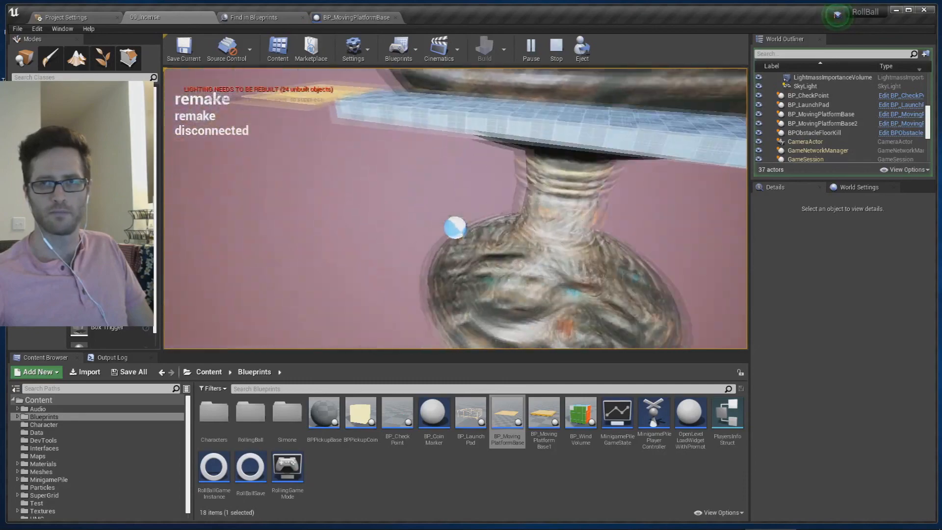
key("Escape")
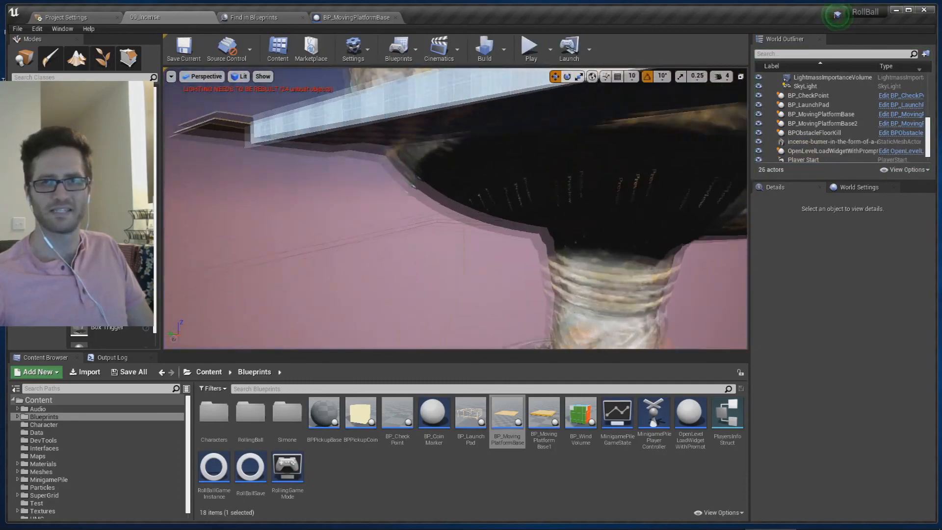